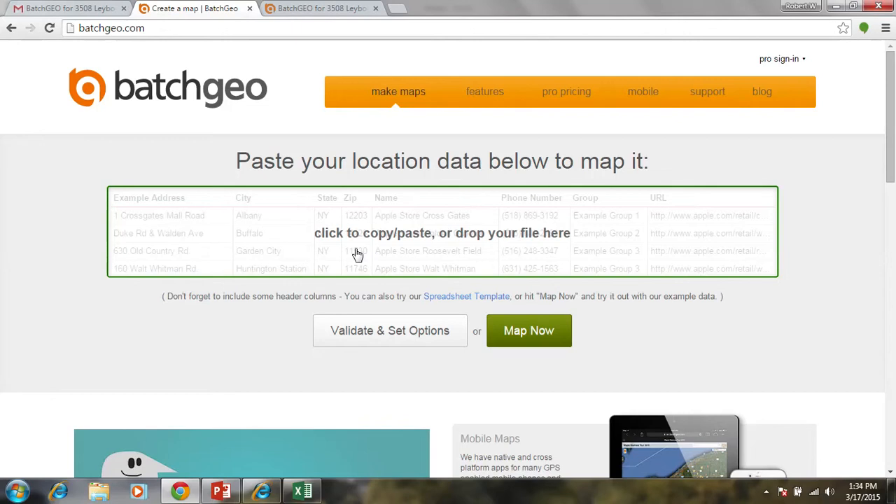
# - Copy all of the example location data from the BatchGeo data box
pyautogui.click(355, 249)
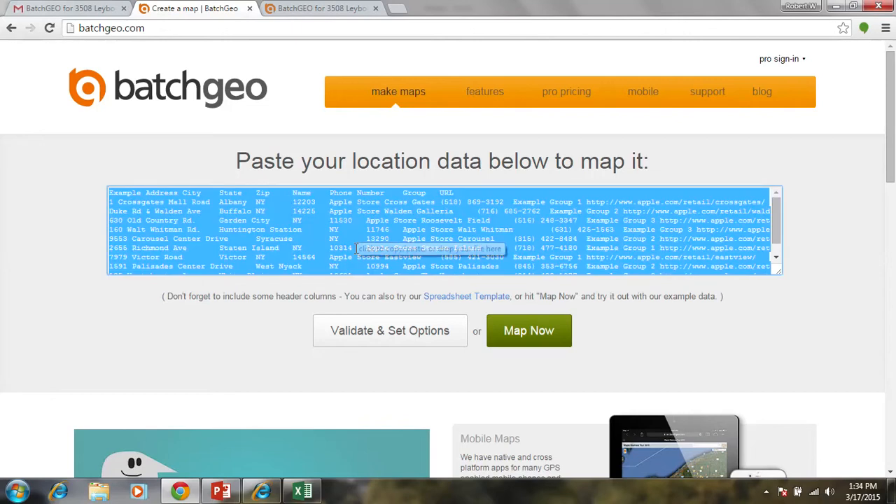
pyautogui.rightClick(329, 230)
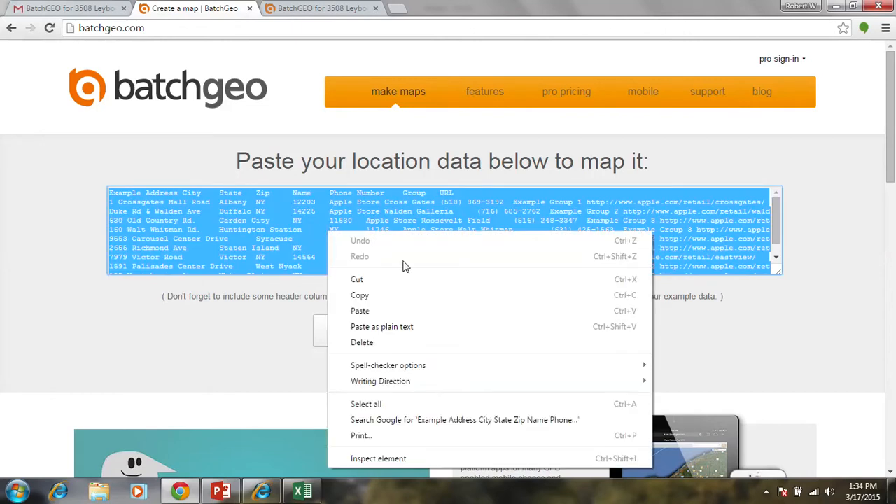
pyautogui.click(397, 295)
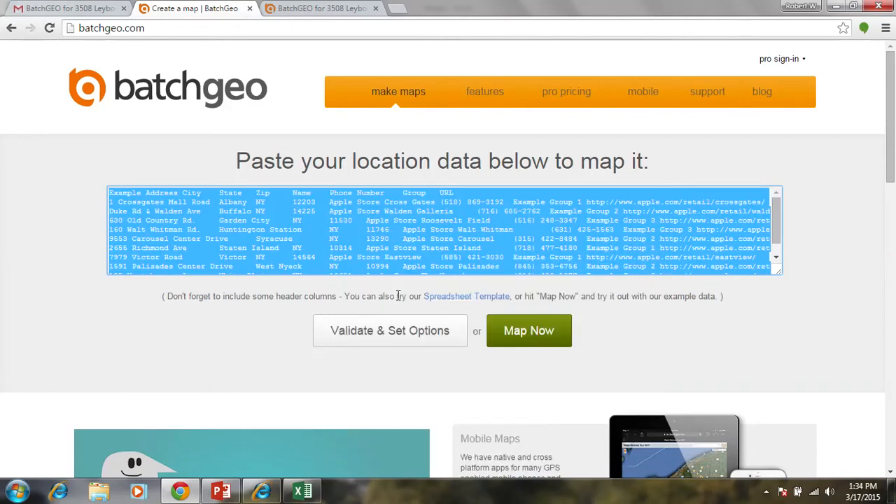
# - Switch to Excel, create a blank workbook and paste the copied location data starting at cell A1
pyautogui.click(303, 491)
pyautogui.click(19, 25)
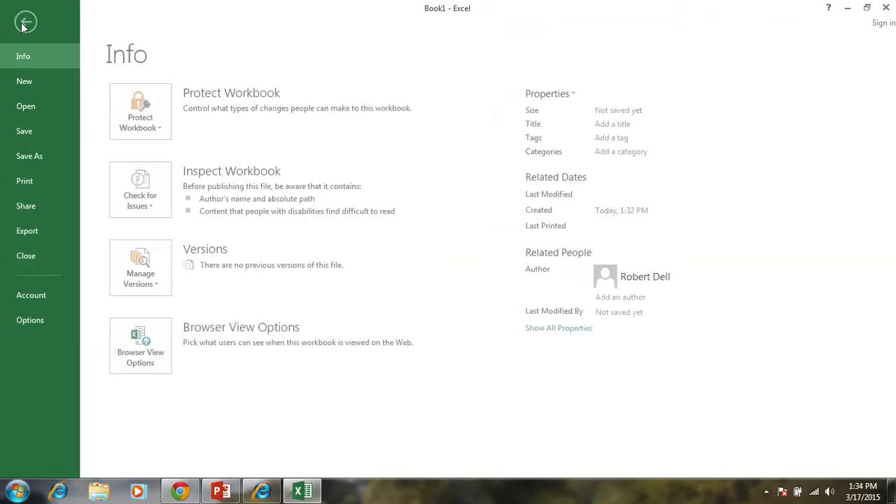
pyautogui.click(41, 85)
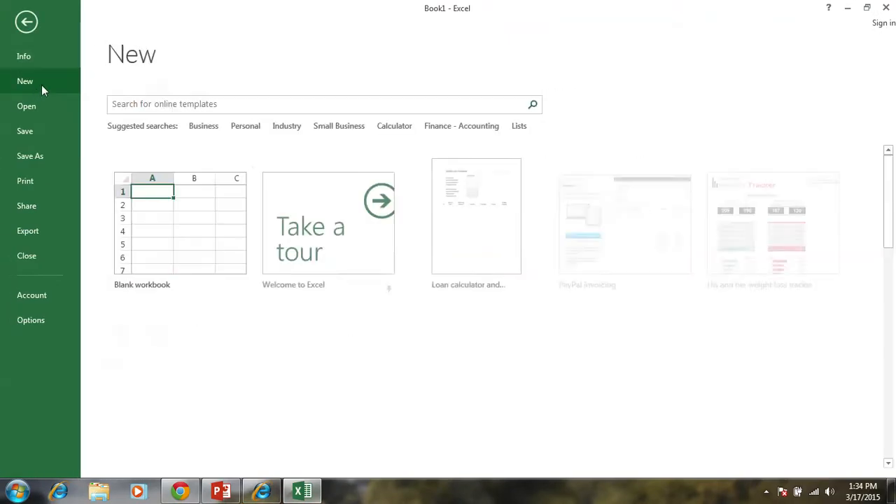
pyautogui.click(159, 178)
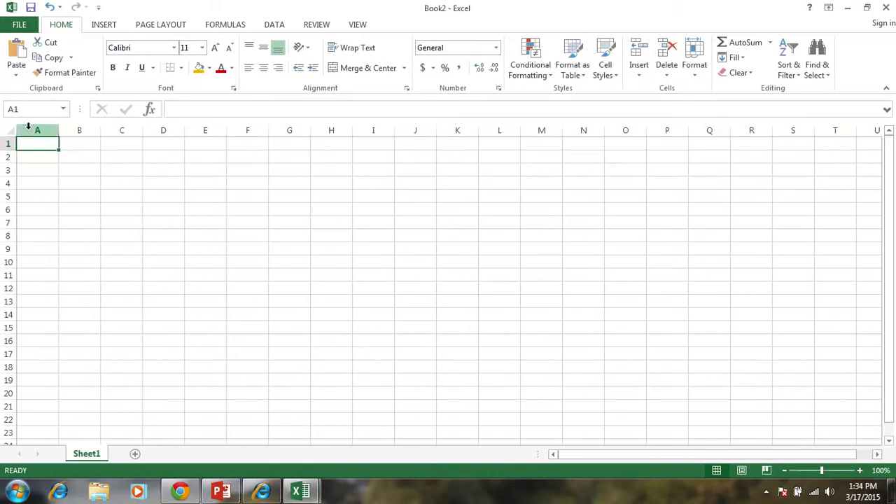
pyautogui.hotkey('ctrl', 'v')
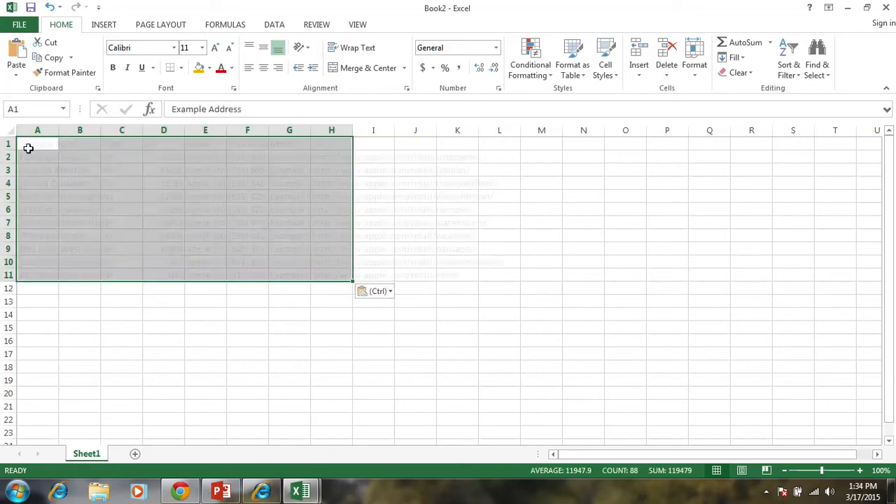
# - Auto-fit the widths of the Example Address, City, Zip, Phone Number and Group columns
pyautogui.doubleClick(58, 129)
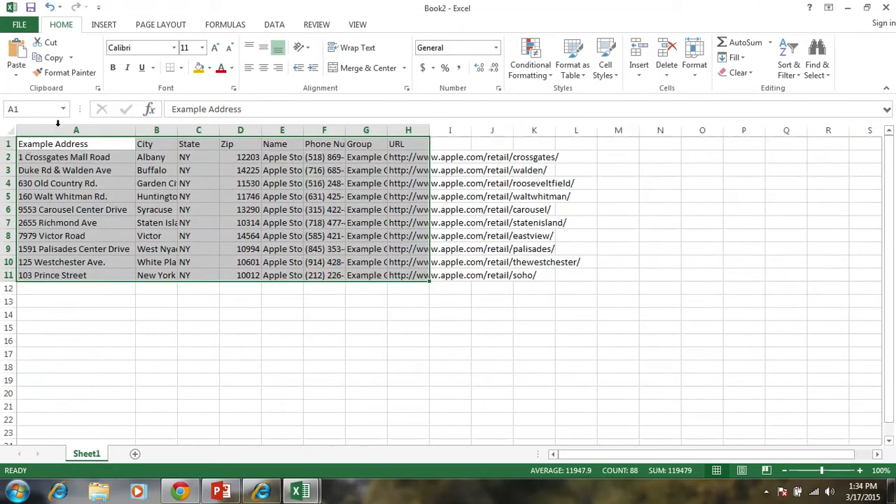
pyautogui.doubleClick(178, 130)
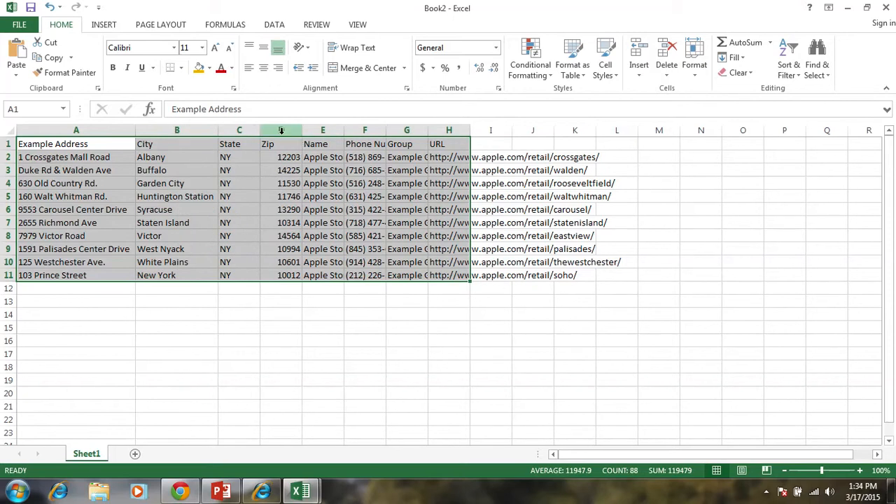
pyautogui.doubleClick(305, 130)
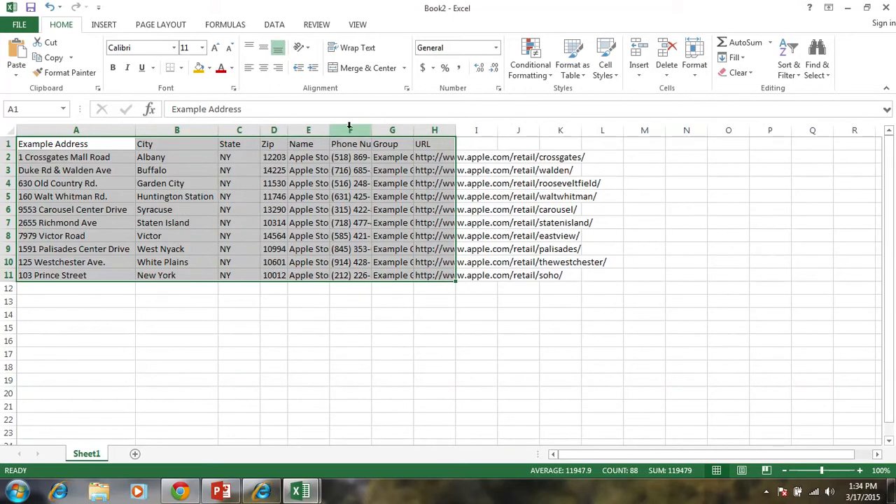
pyautogui.doubleClick(372, 131)
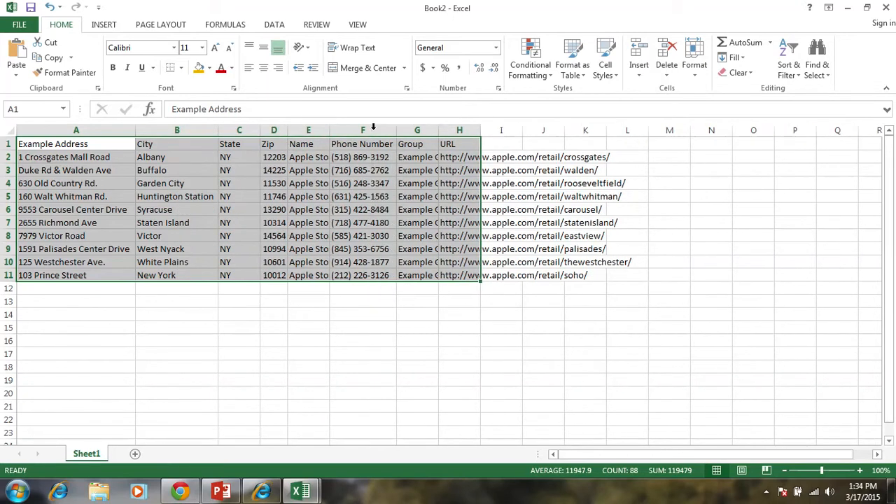
pyautogui.doubleClick(437, 130)
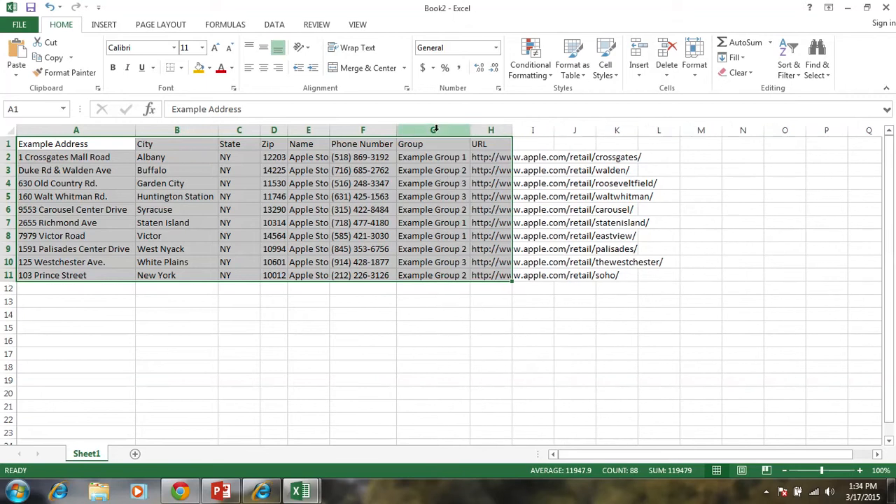
# - Replace the first record's street address in row 2 and set its city to orange
pyautogui.click(113, 155)
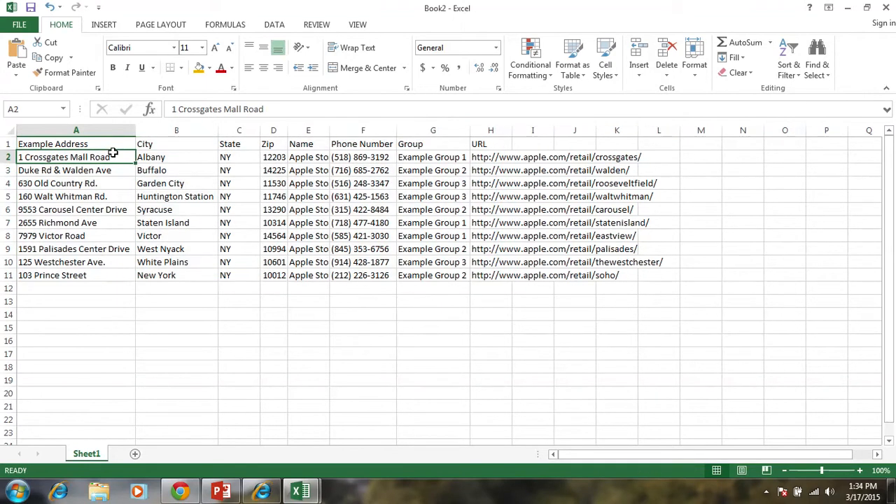
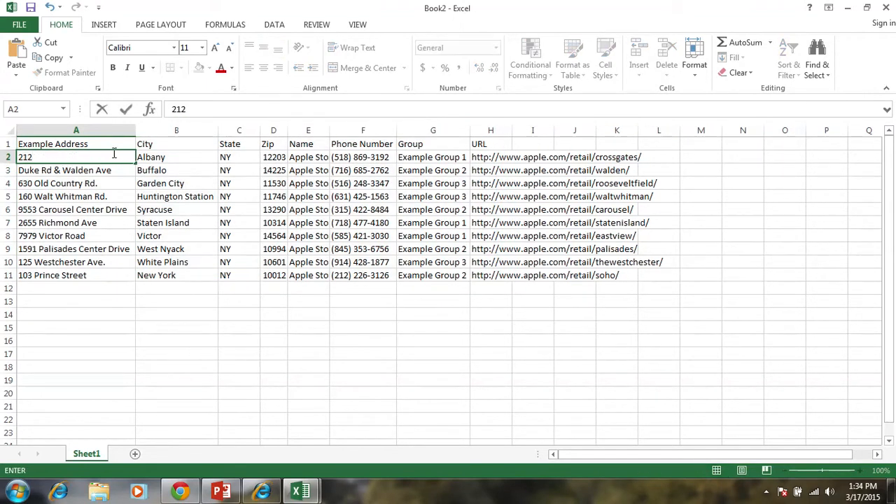
pyautogui.press('Tab')
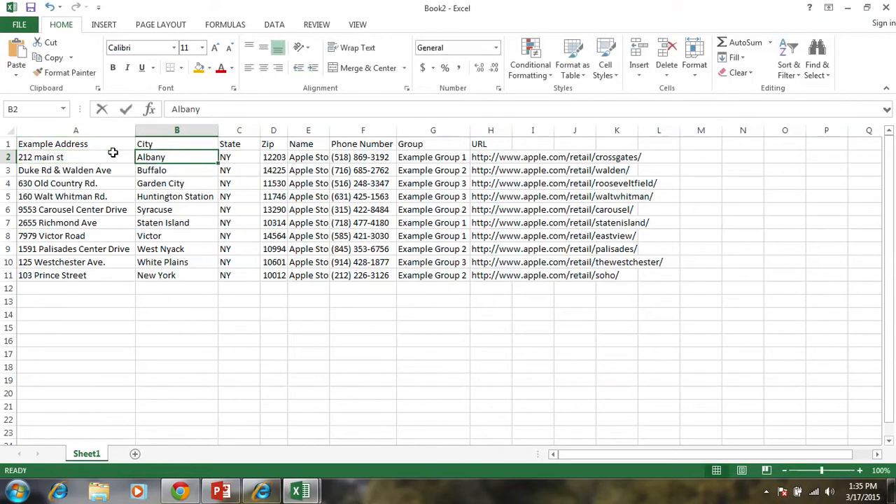
pyautogui.write('orange')
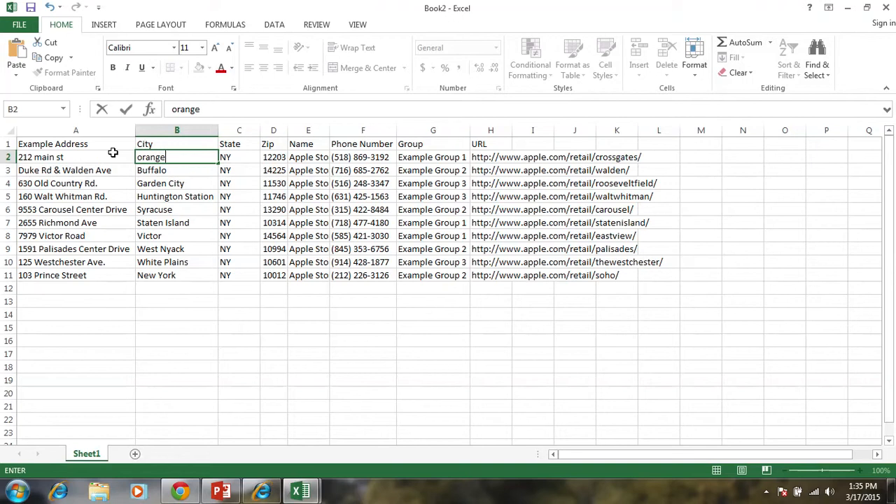
pyautogui.press('Tab')
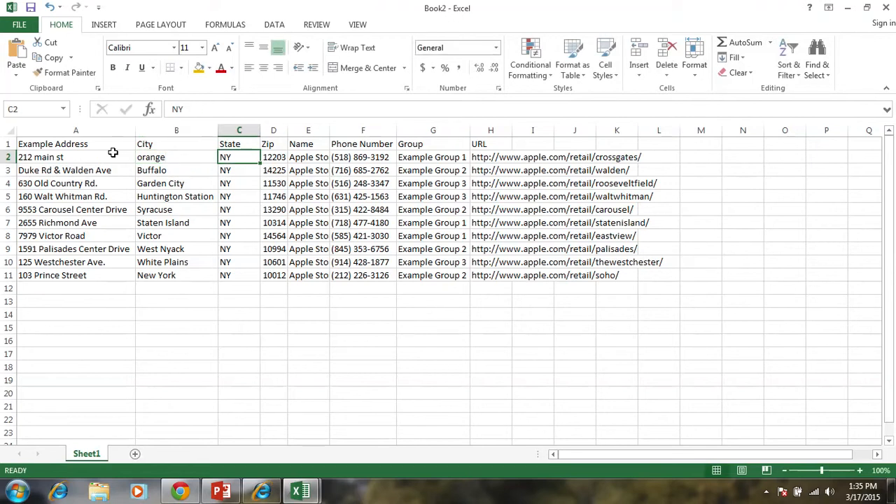
# - Set the first record's state to ca and enter its new zip code
pyautogui.write('ca')
pyautogui.press('Tab')
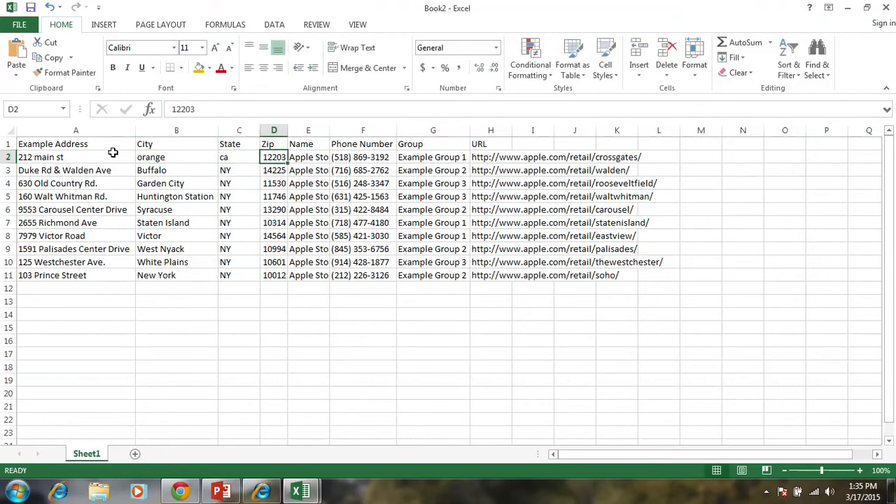
pyautogui.write('928')
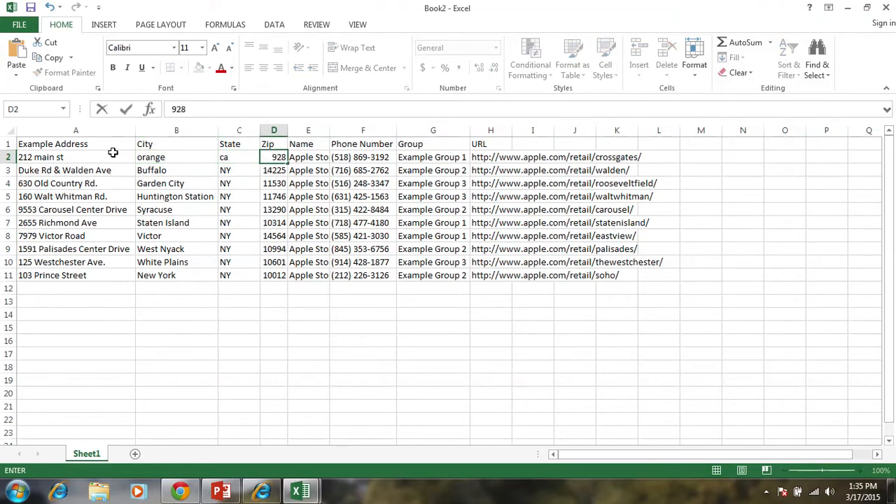
pyautogui.write('2')
pyautogui.press('BackSpace')
pyautogui.write('68')
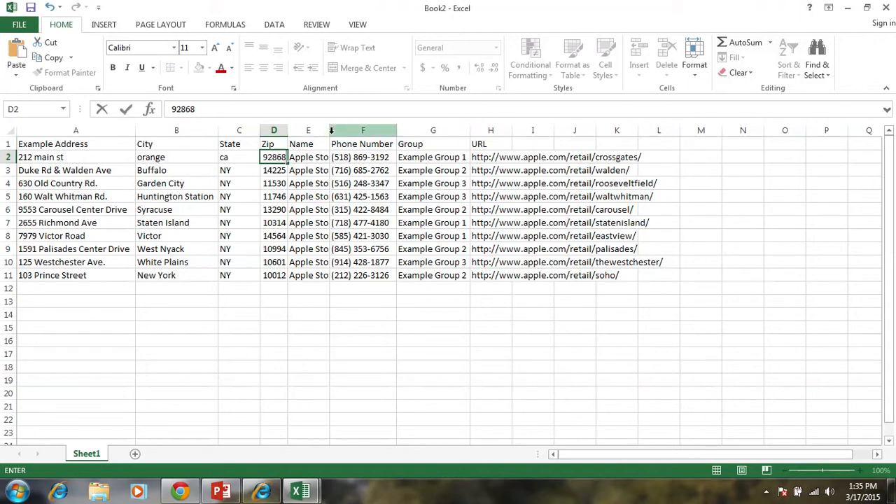
# - Widen the Name column enough to fit the full store names
pyautogui.click(296, 156)
pyautogui.moveTo(330, 131); pyautogui.dragTo(441, 134)
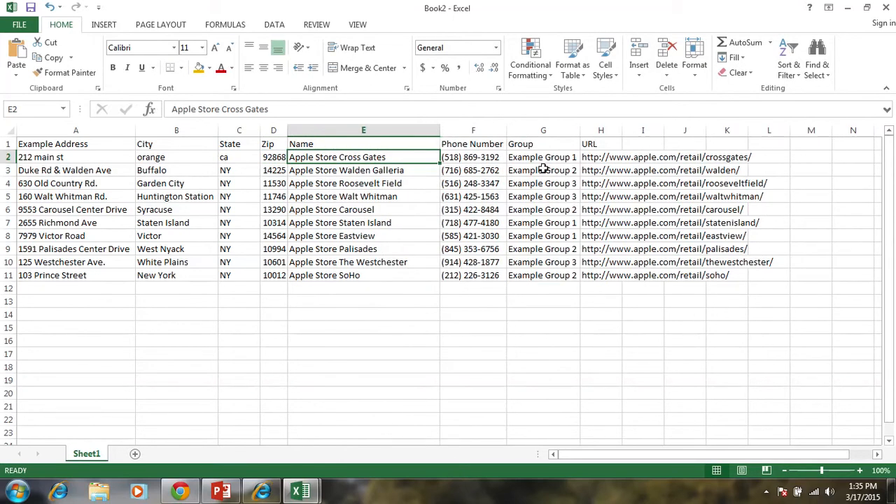
# - Switch to the Book1 workbook and examine the subject property's fields across row 2, from address to URL
pyautogui.hotkey('alt', 'Tab')
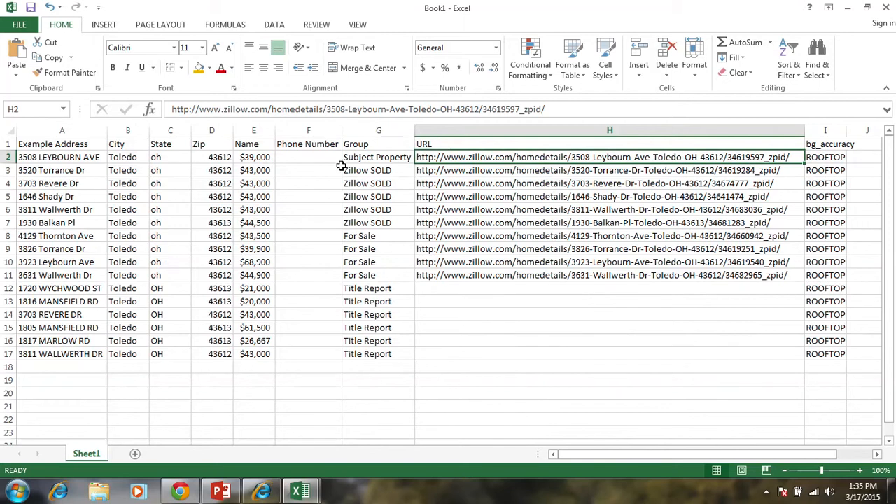
pyautogui.click(218, 182)
pyautogui.click(116, 181)
pyautogui.click(89, 159)
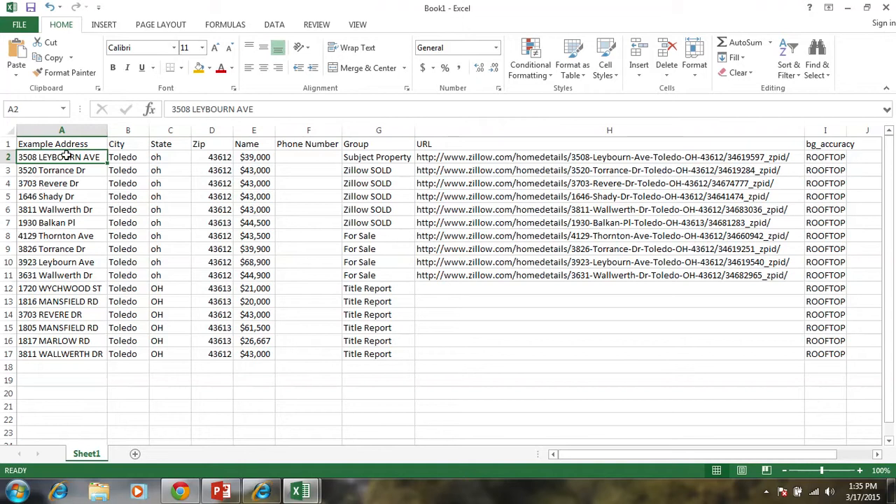
pyautogui.press('Right')
pyautogui.press('Right')
pyautogui.press('Right')
pyautogui.press('Right')
pyautogui.press('Right')
pyautogui.press('Right')
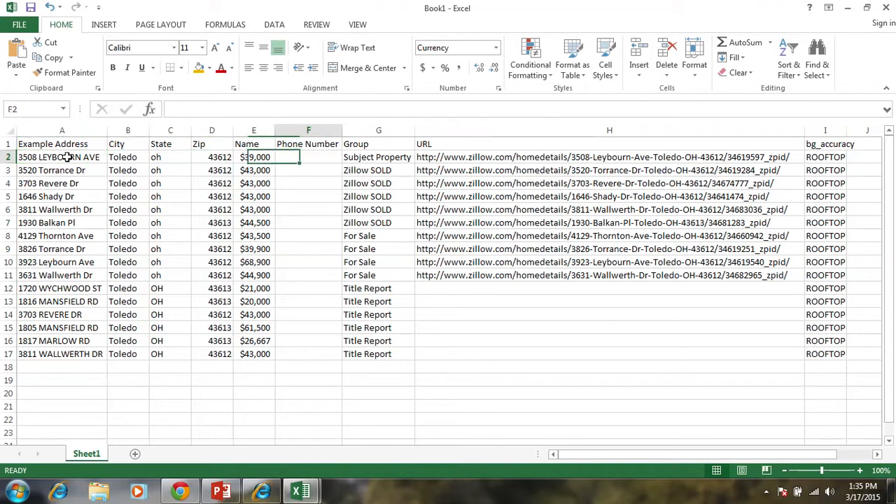
pyautogui.press('Right')
pyautogui.press('Left')
pyautogui.press('Left')
pyautogui.press('Left')
pyautogui.press('Left')
pyautogui.press('Left')
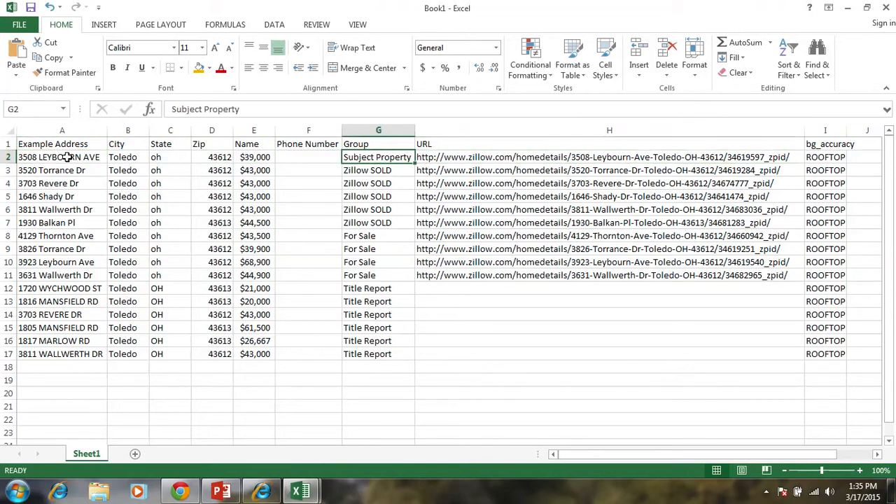
pyautogui.press('Left')
pyautogui.press('Left')
pyautogui.press('Right')
pyautogui.press('Right')
pyautogui.press('Right')
pyautogui.press('Right')
pyautogui.press('Right')
pyautogui.press('Right')
pyautogui.press('Right')
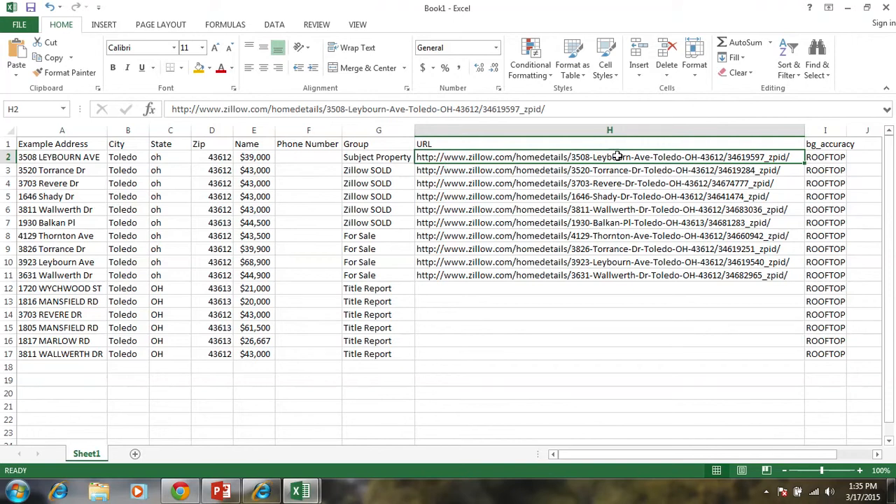
# - Delete the bg_accuracy column from the property list
pyautogui.click(825, 131)
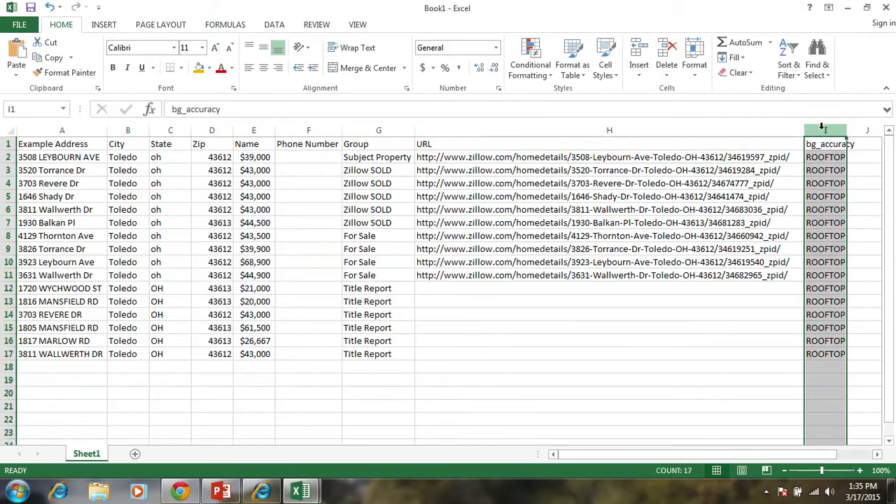
pyautogui.rightClick(825, 135)
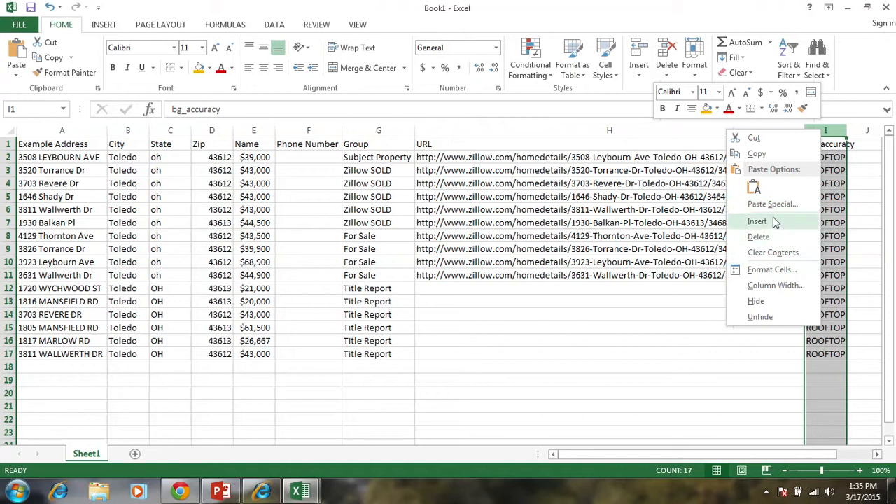
pyautogui.click(767, 237)
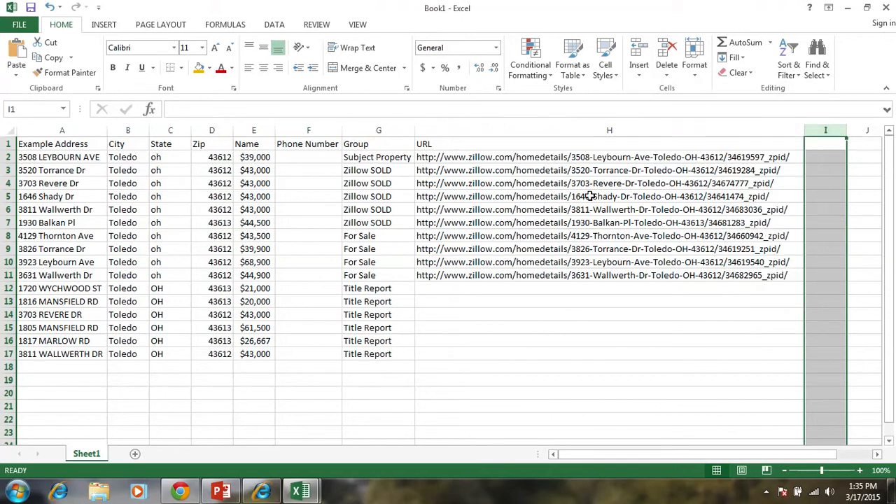
# - Review the property records by group, covering the Zillow SOLD, For Sale and Title Report rows
pyautogui.click(450, 159)
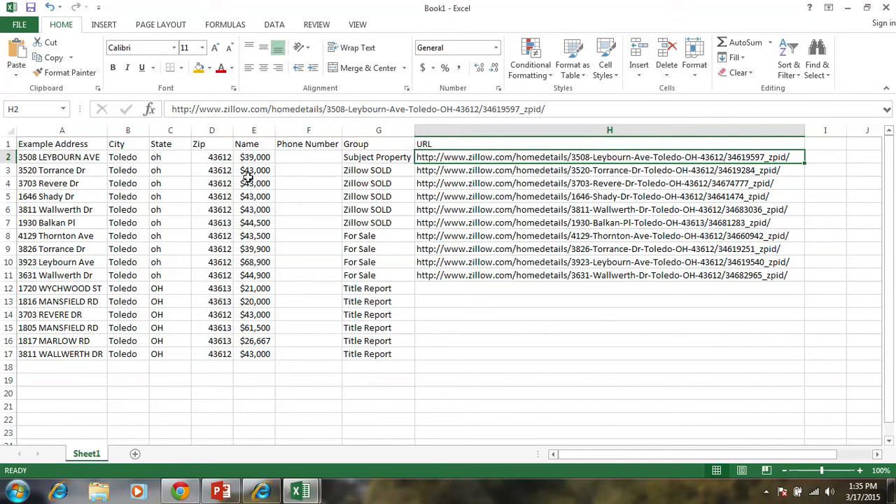
pyautogui.click(88, 171)
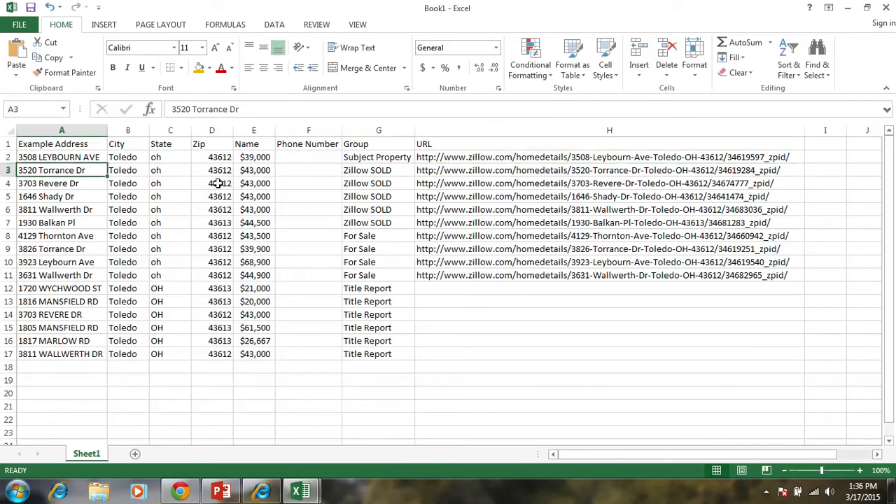
pyautogui.moveTo(358, 173); pyautogui.dragTo(361, 205)
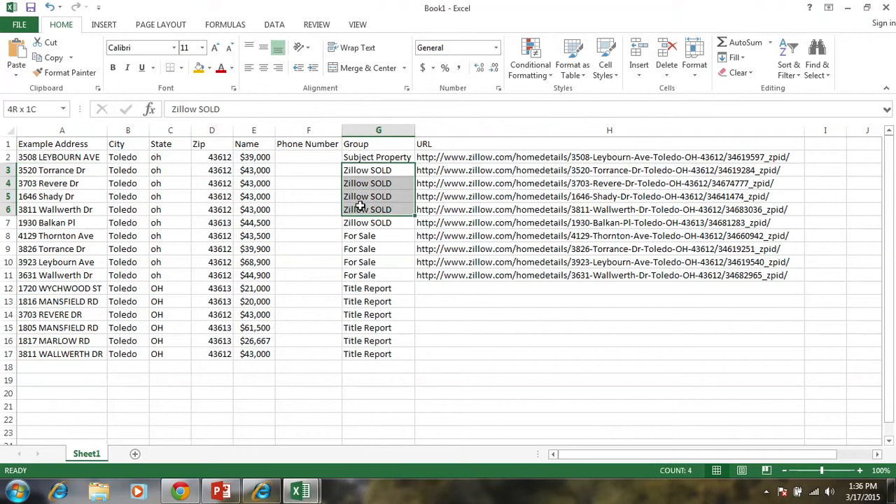
pyautogui.click(360, 236)
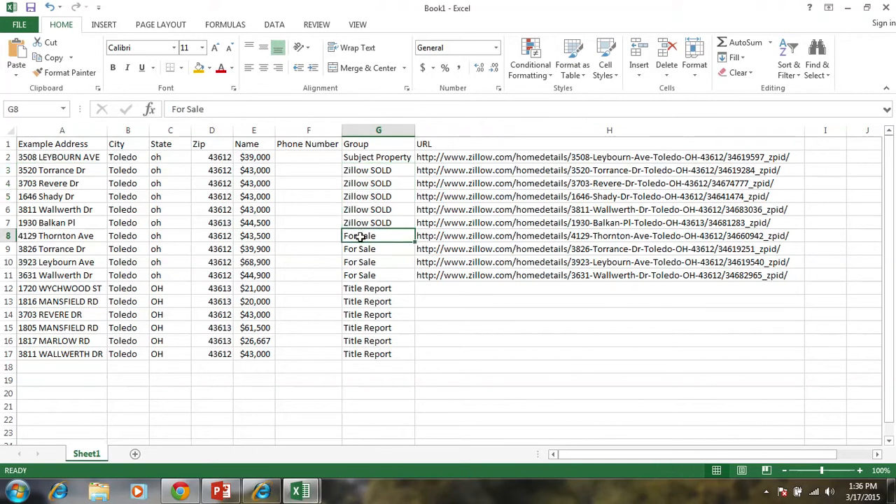
pyautogui.moveTo(357, 236); pyautogui.dragTo(361, 272)
pyautogui.click(352, 288)
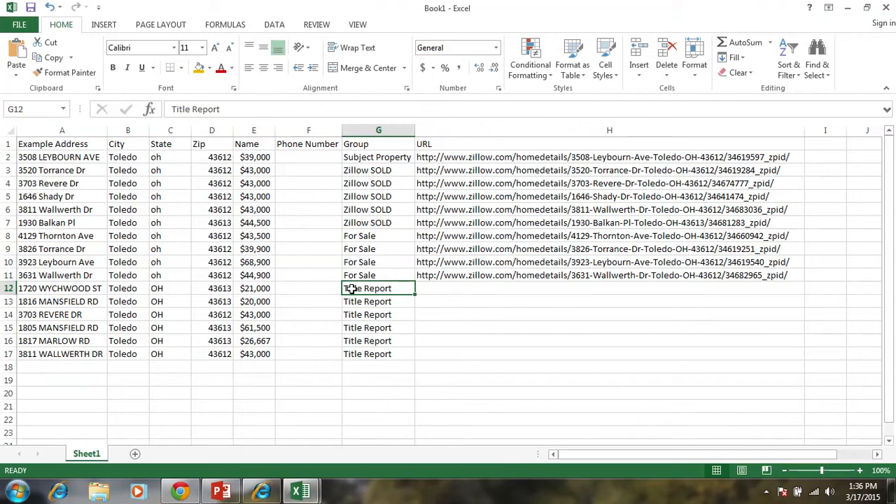
pyautogui.moveTo(92, 287); pyautogui.dragTo(368, 366)
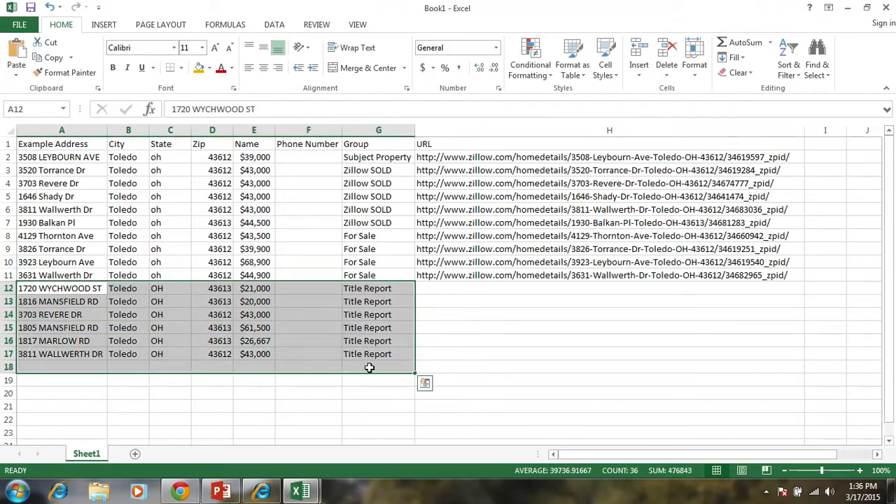
pyautogui.click(352, 342)
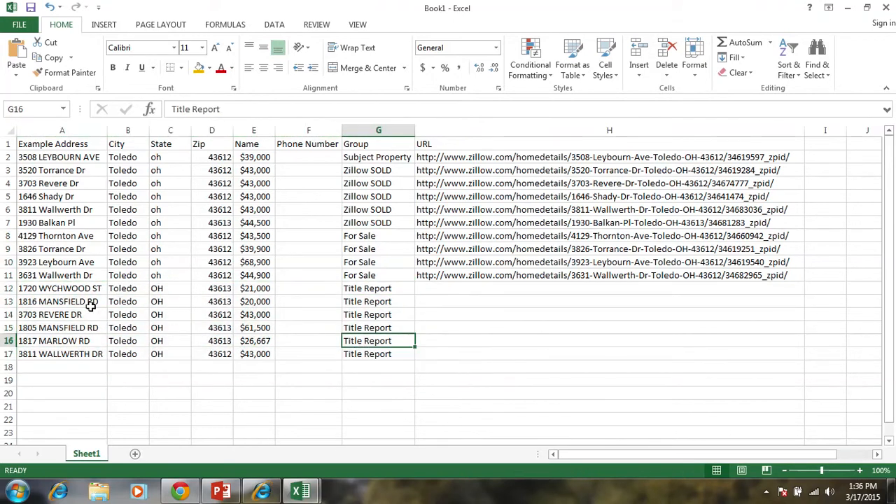
pyautogui.click(75, 289)
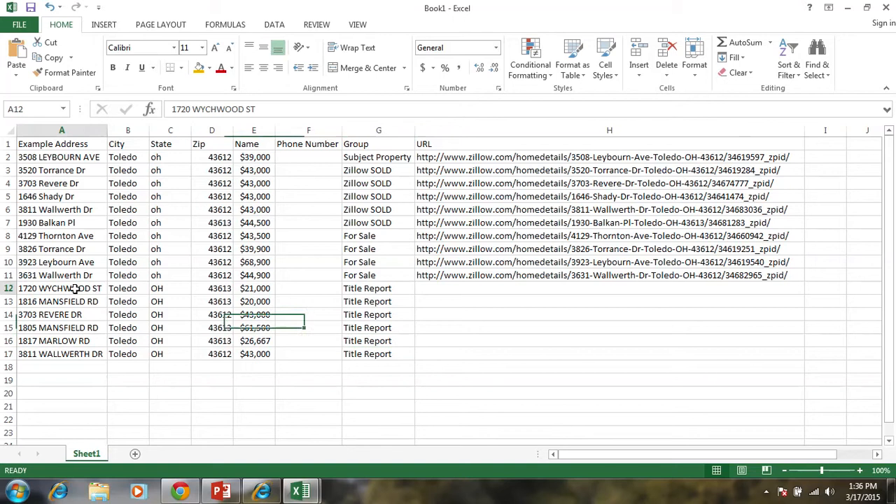
pyautogui.click(75, 356)
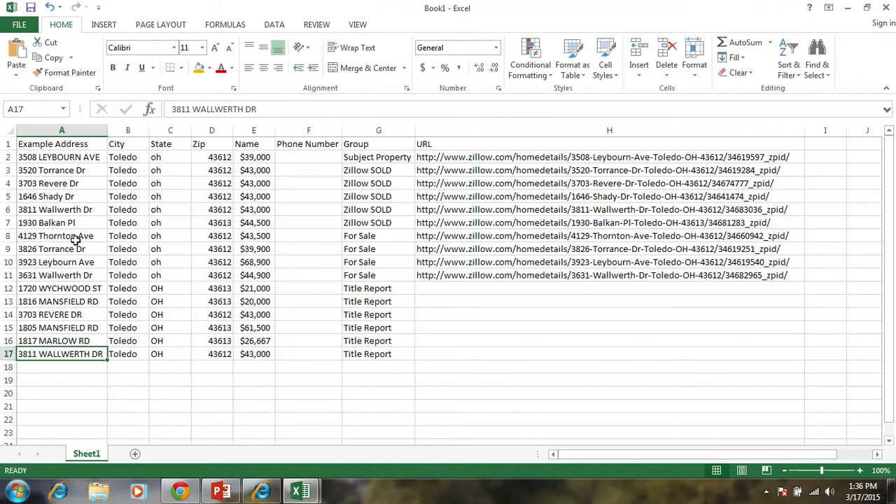
pyautogui.click(45, 211)
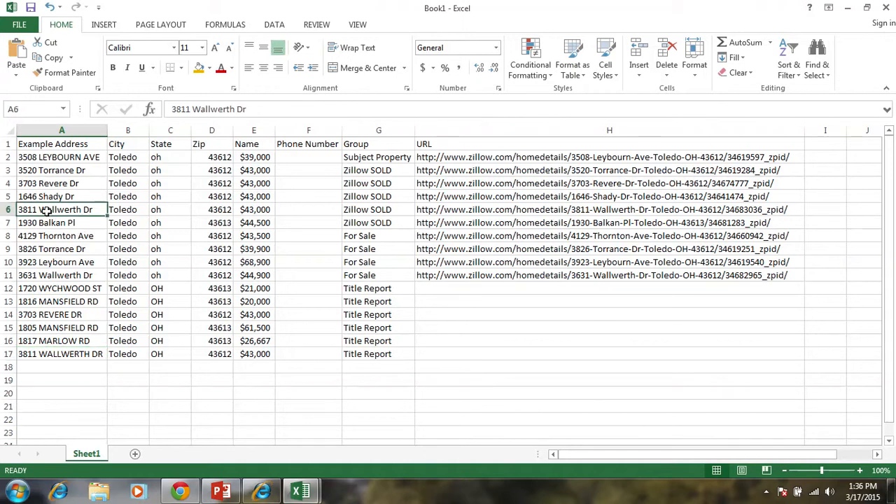
pyautogui.click(59, 352)
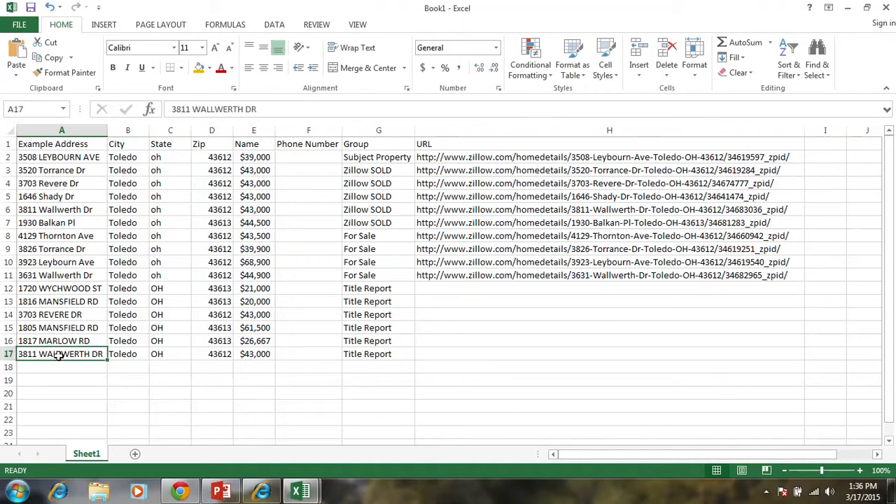
pyautogui.click(56, 207)
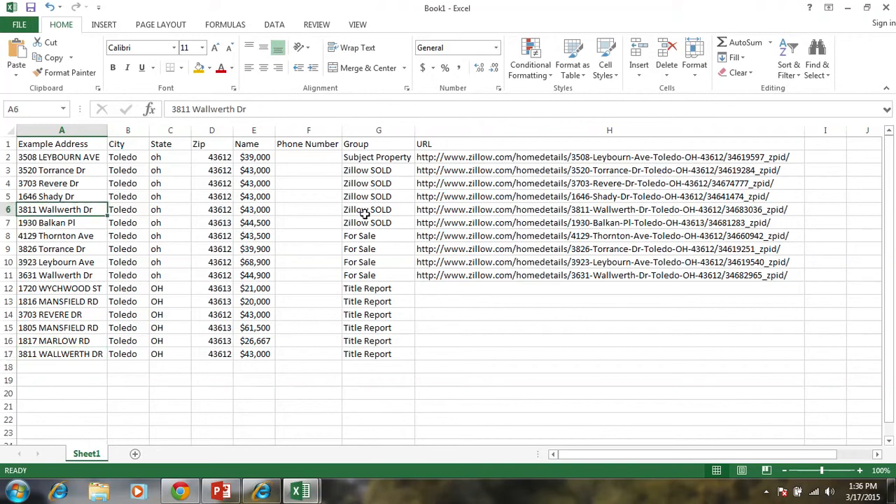
pyautogui.click(360, 170)
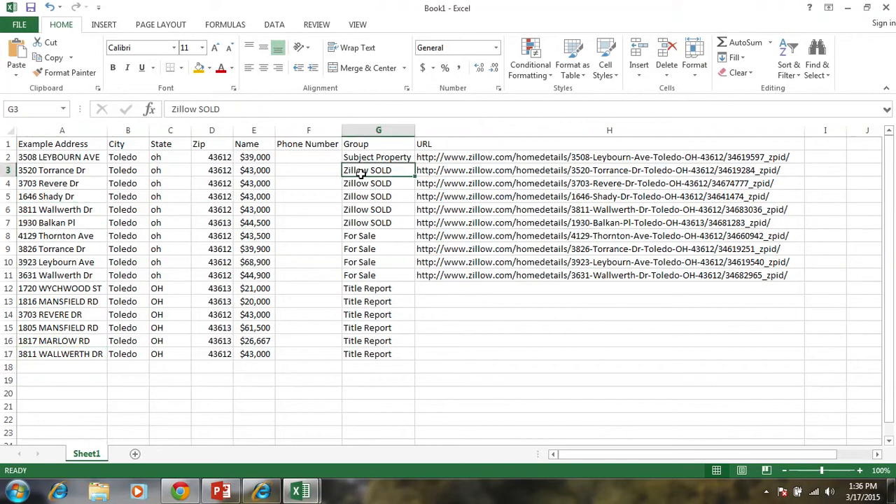
pyautogui.click(364, 208)
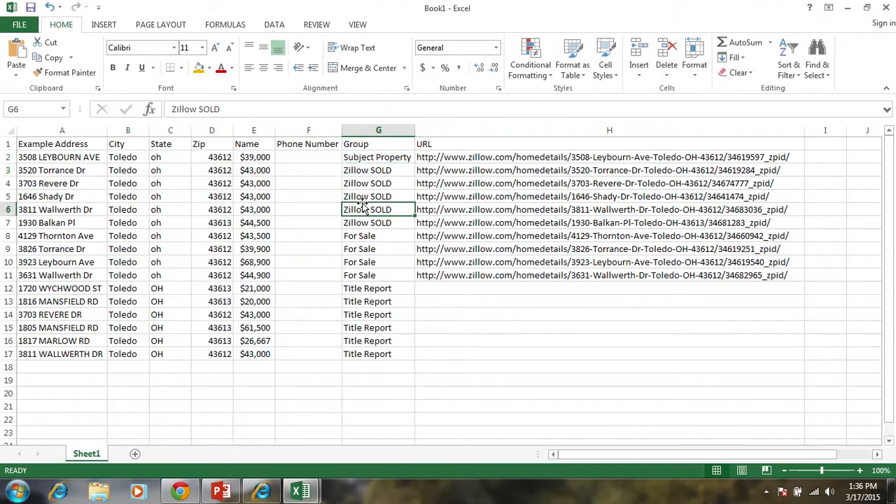
pyautogui.click(366, 342)
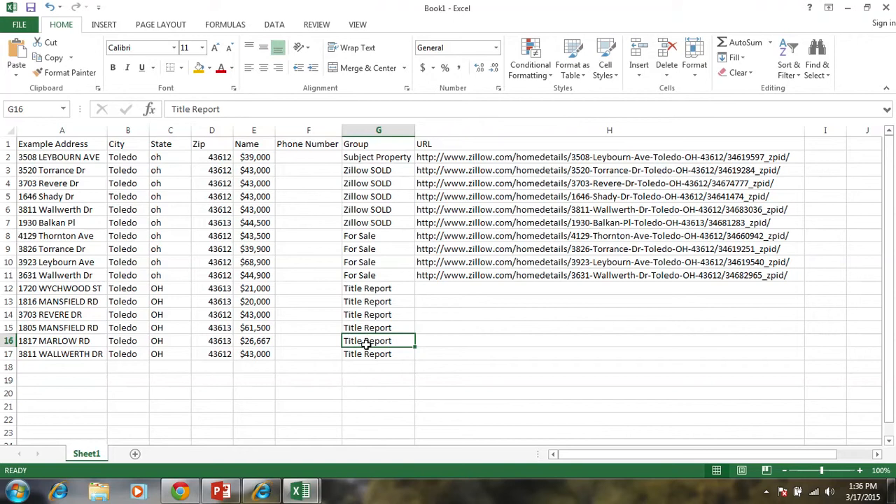
pyautogui.click(364, 363)
pyautogui.click(364, 352)
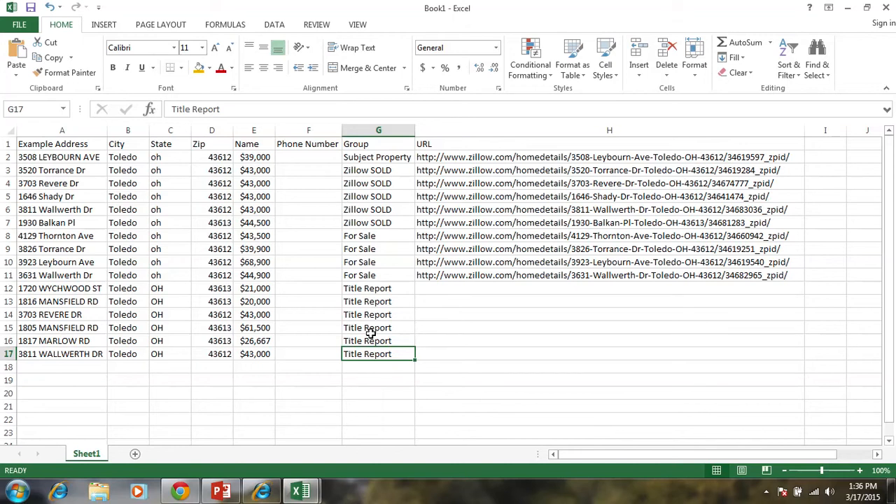
# - Copy the entire property table, from the Example Address header through the URL column and the last Title Report row
pyautogui.click(48, 141)
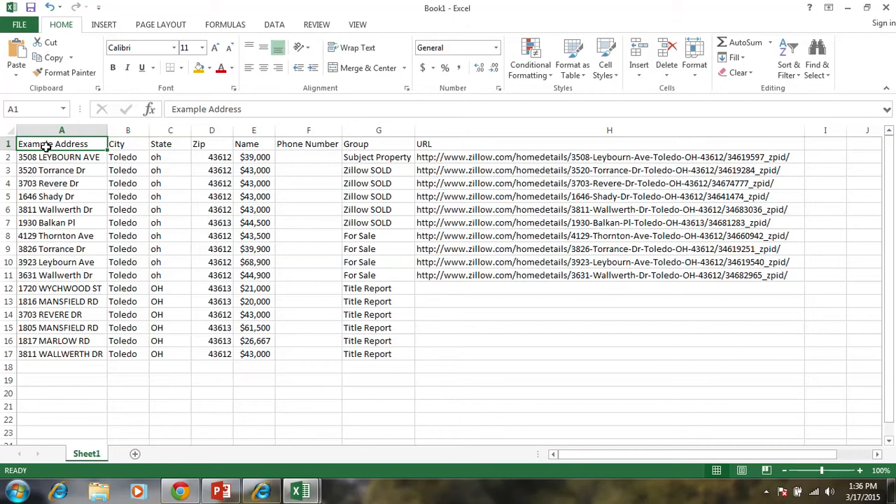
pyautogui.hotkey('ctrl', 'shift', 'Right')
pyautogui.hotkey('ctrl', 'shift', 'Down')
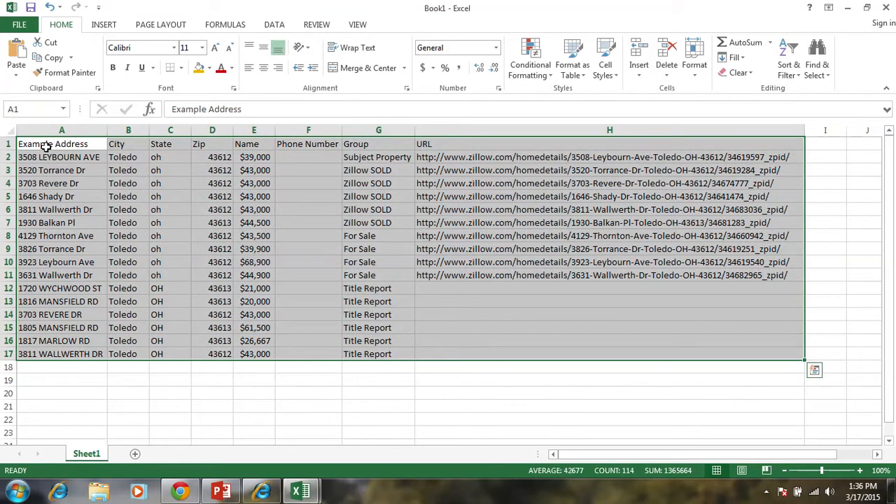
pyautogui.hotkey('ctrl', 'c')
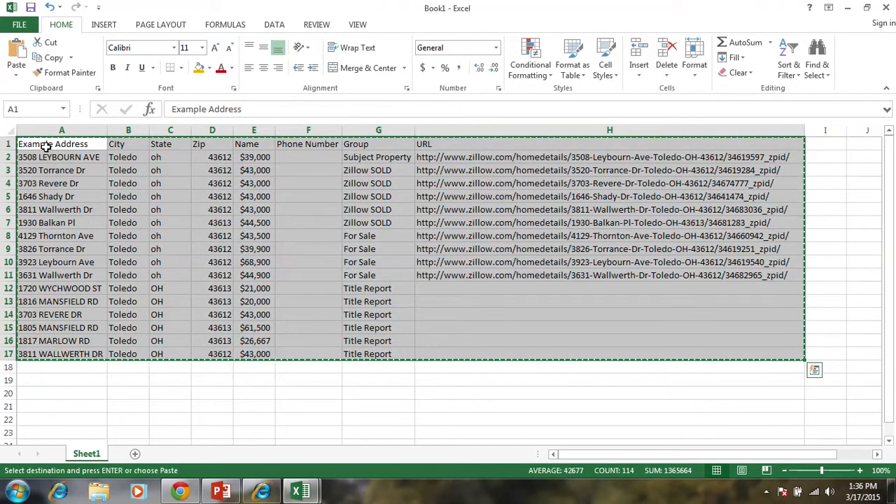
# - Switch to the BatchGeo page in the browser, replace the example location data with the copied property table and map it
pyautogui.hotkey('alt', 'Tab')
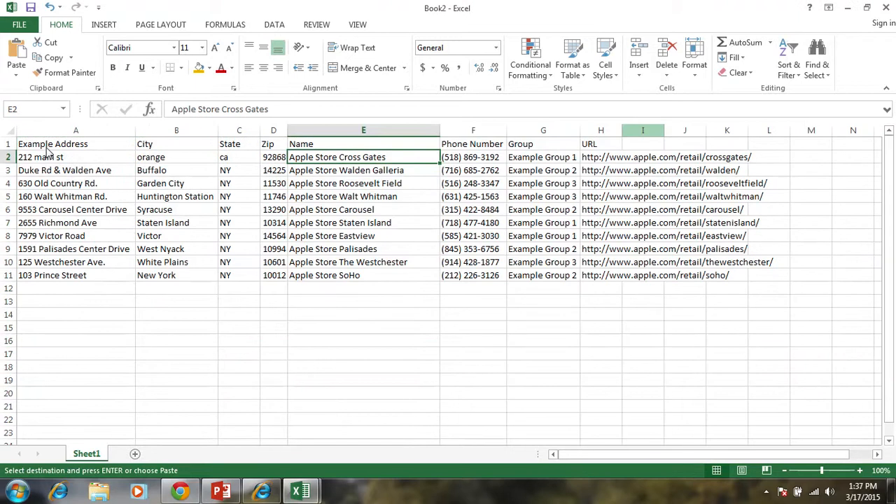
pyautogui.hotkey('alt', 'Tab')
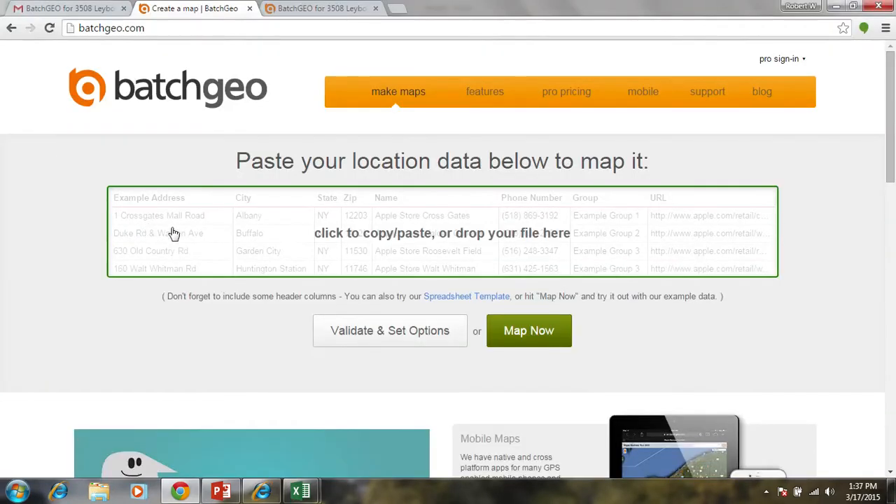
pyautogui.click(350, 223)
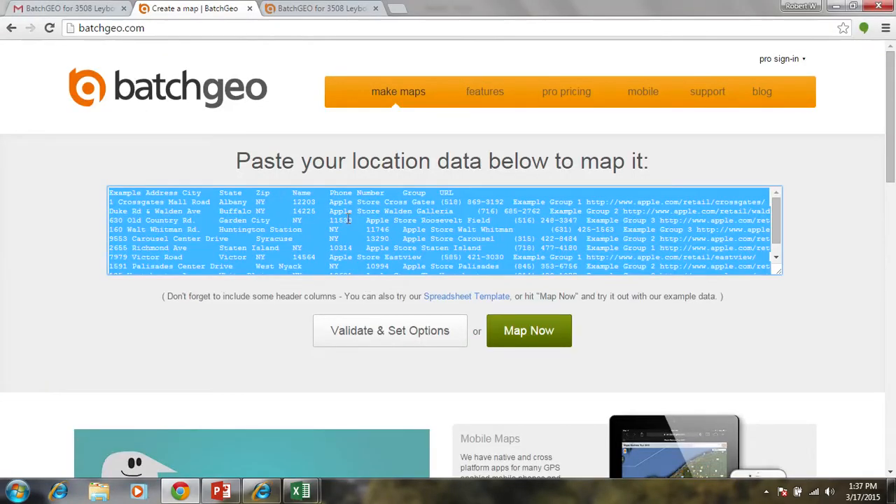
pyautogui.hotkey('ctrl', 'v')
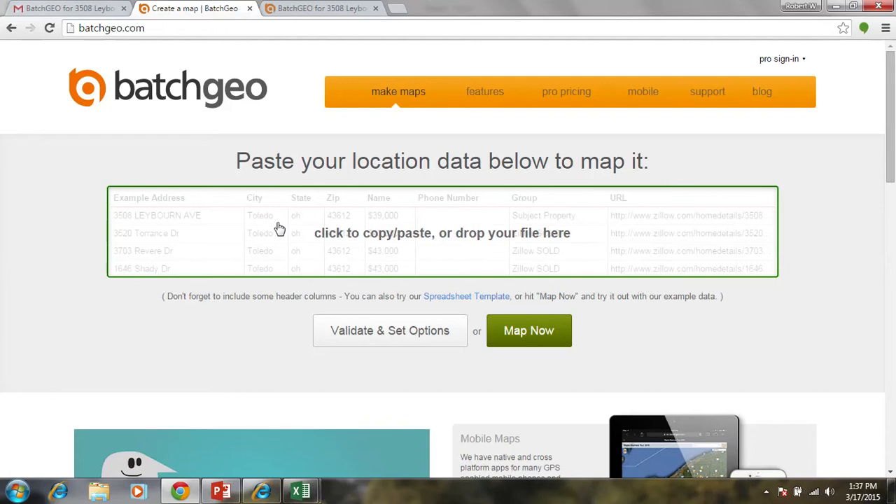
pyautogui.click(552, 339)
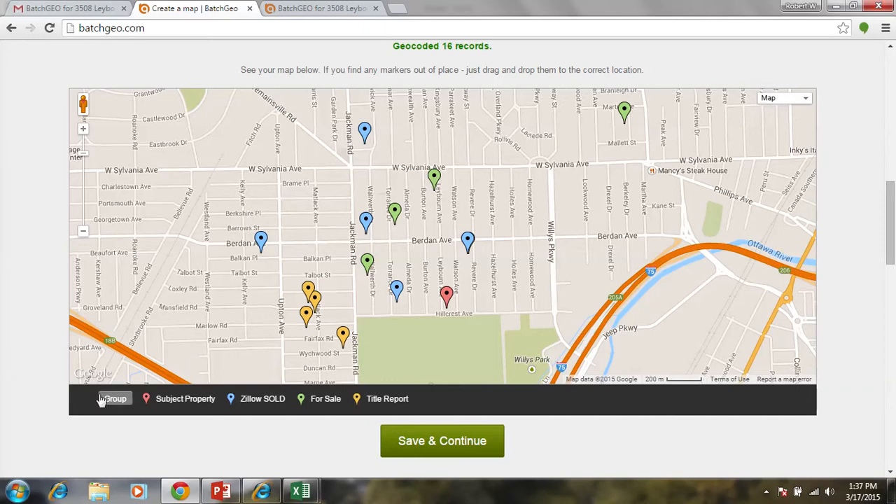
# - Filter the map to the Subject Property group alone, clear that filter, and show Subject Property together with Zillow SOLD
pyautogui.click(175, 404)
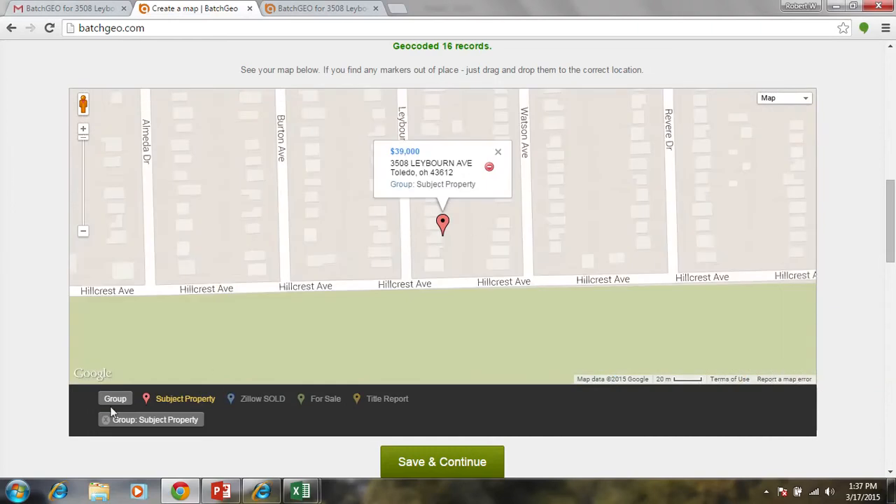
pyautogui.click(179, 400)
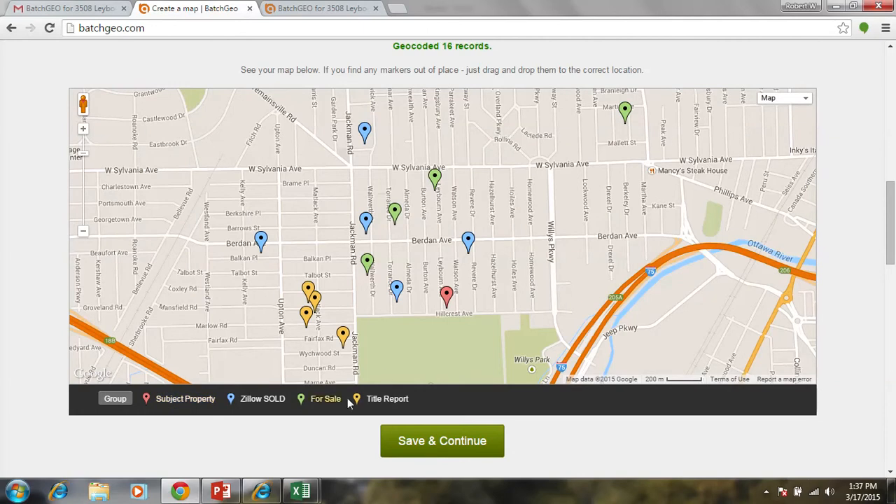
pyautogui.click(207, 400)
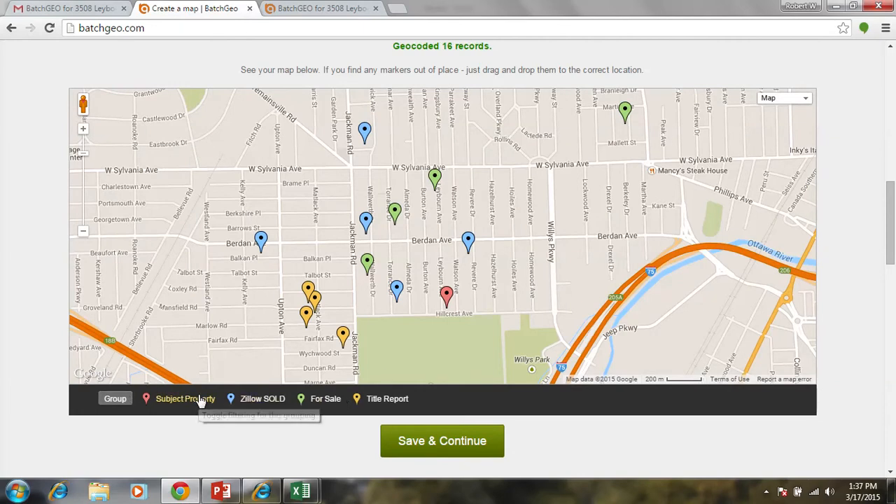
pyautogui.click(282, 407)
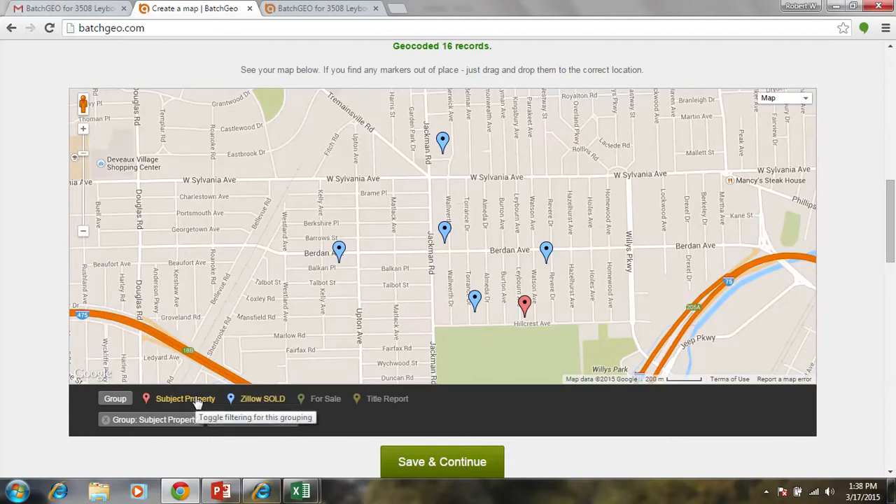
# - Add the Title Report group to the map filter, toggle Zillow SOLD off and on, and include For Sale
pyautogui.click(390, 400)
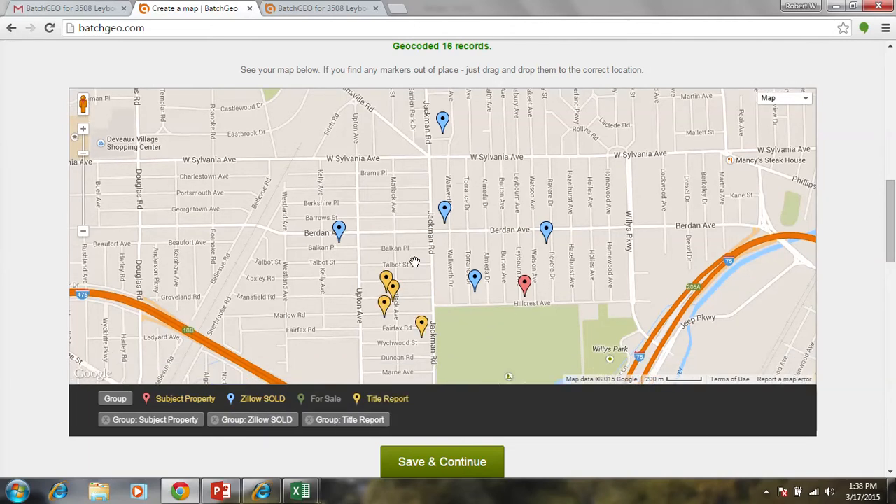
pyautogui.click(265, 404)
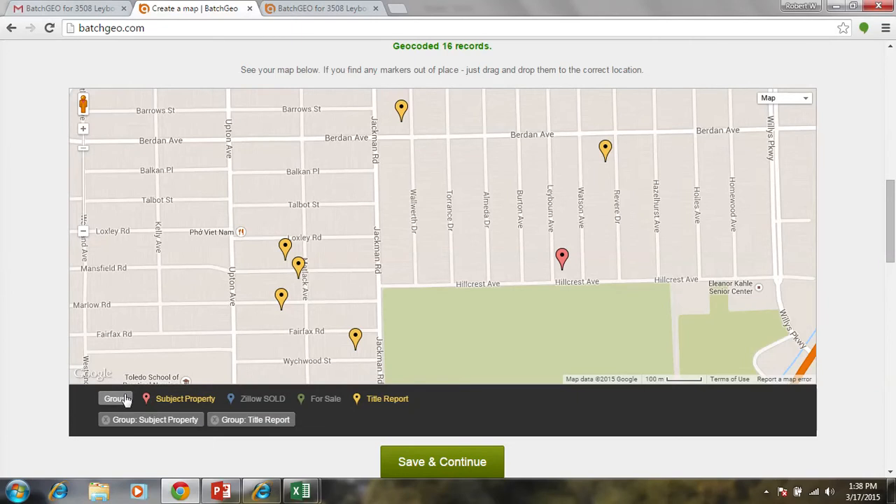
pyautogui.click(261, 400)
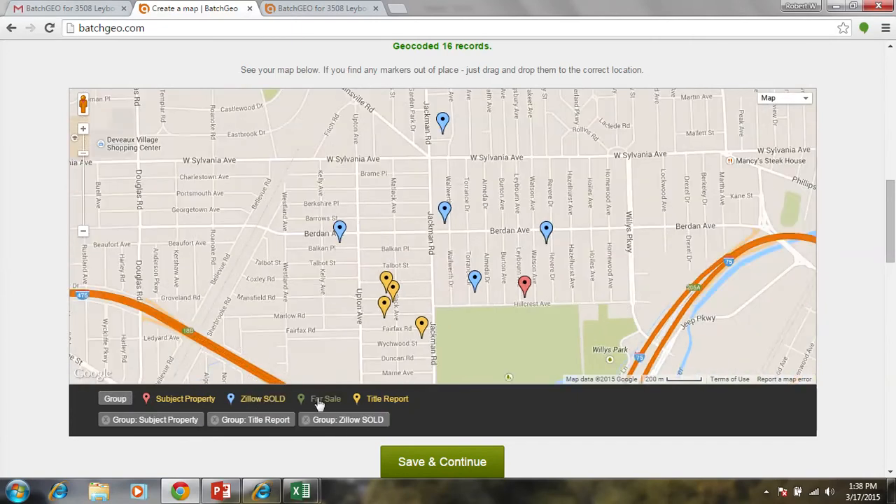
pyautogui.click(320, 401)
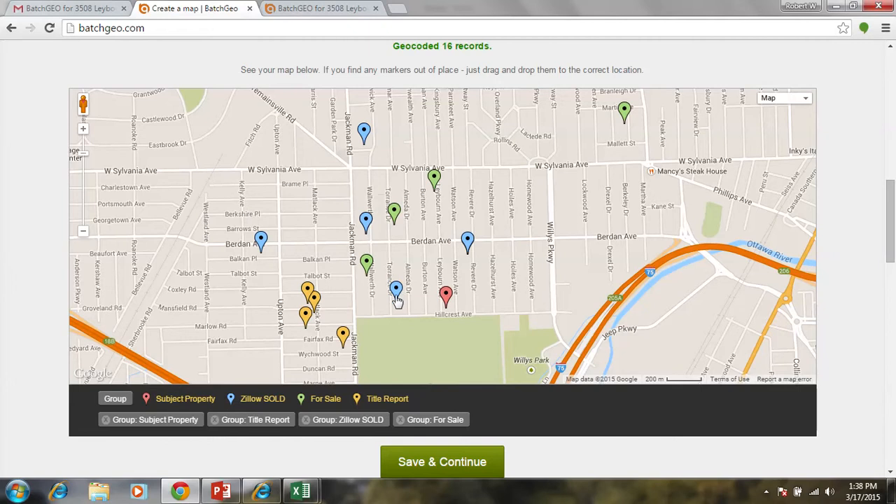
# - Inspect the price labels of the Zillow SOLD and For Sale markers around the subject property
pyautogui.moveTo(397, 298)
pyautogui.moveTo(471, 249)
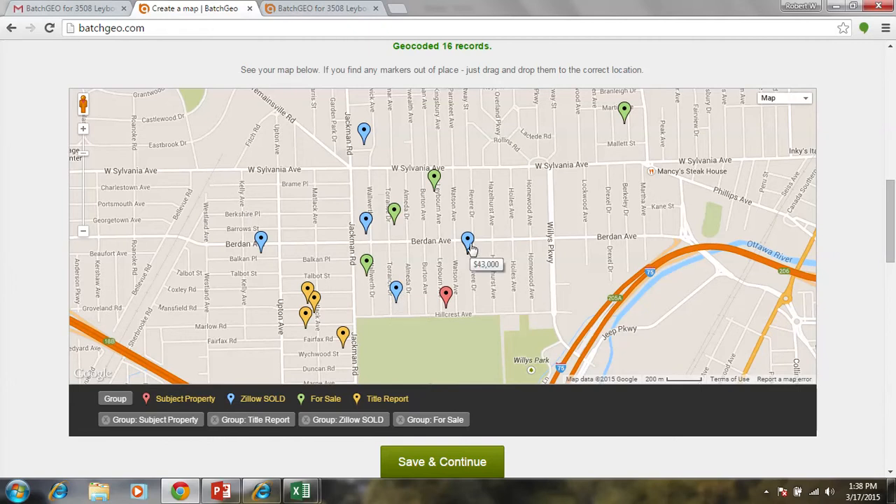
pyautogui.moveTo(436, 186)
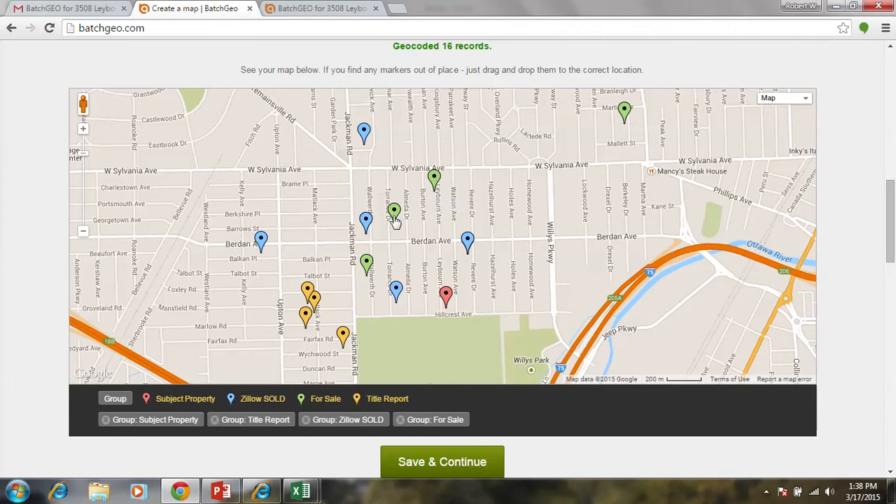
pyautogui.moveTo(396, 220)
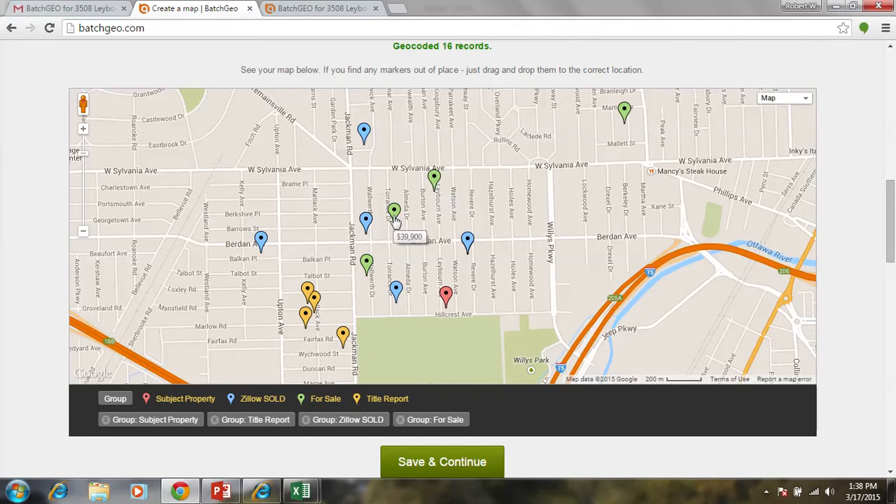
pyautogui.moveTo(366, 222)
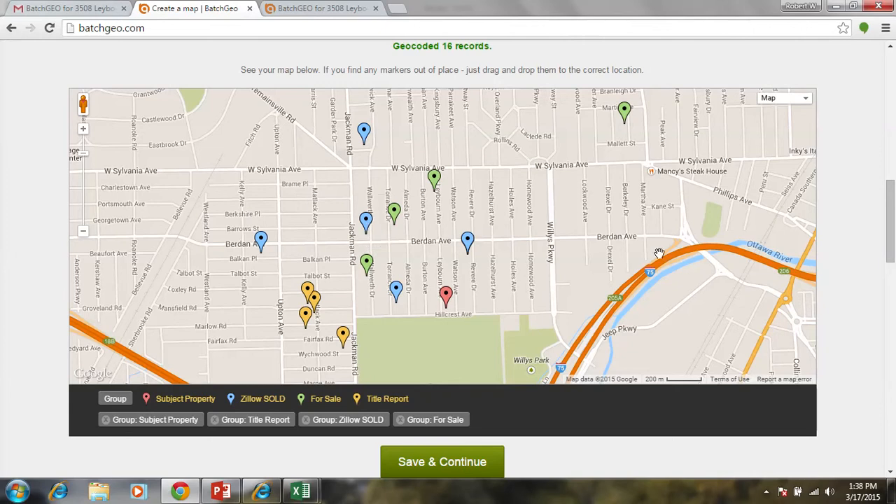
# - Start saving the map with the title "batchgeo for Toledo oh" and the description "Here is the information"
pyautogui.scroll(-4, 892, 204)
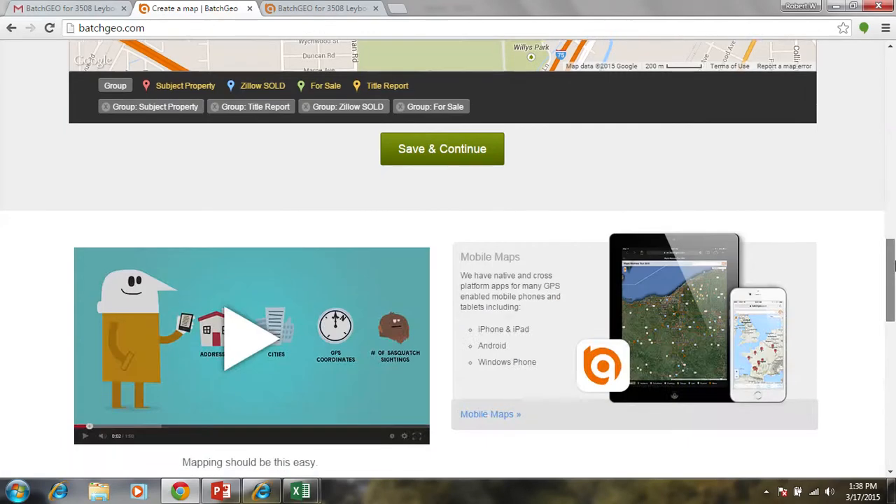
pyautogui.scroll(5, 889, 203)
pyautogui.scroll(-2, 884, 202)
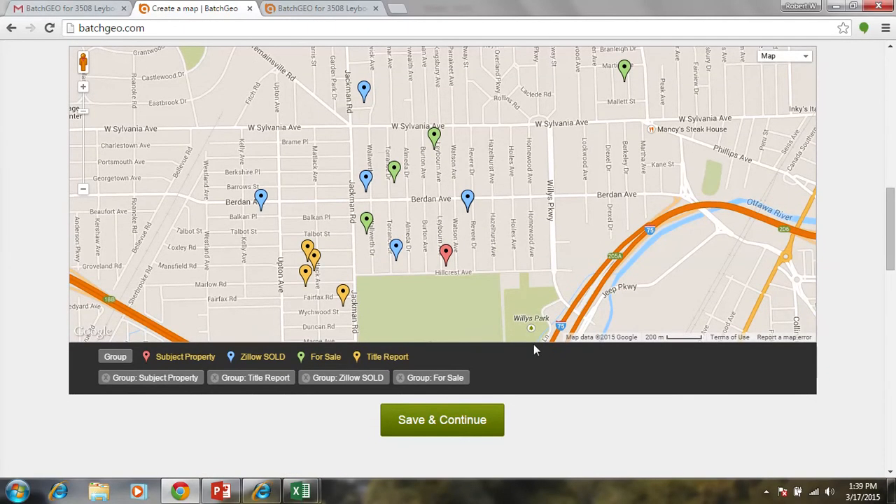
pyautogui.click(456, 423)
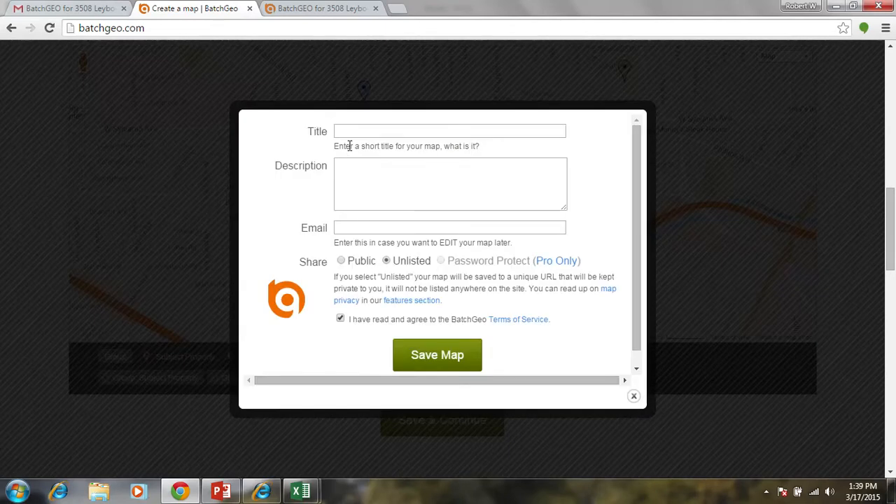
pyautogui.click(355, 133)
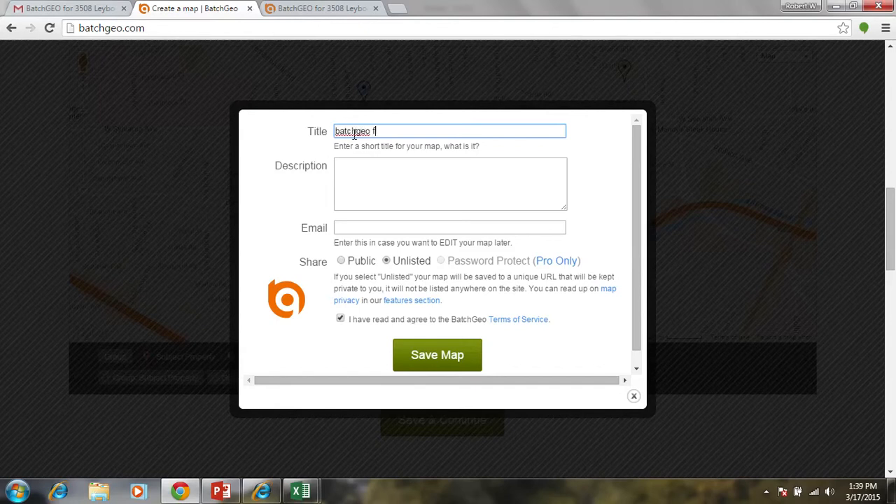
pyautogui.write('or Toledo oh')
pyautogui.press('Tab')
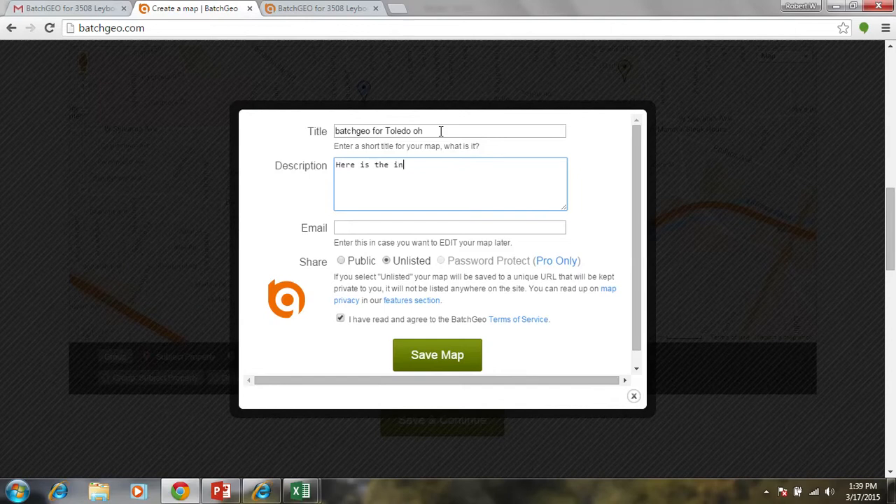
pyautogui.write('Here is the informatio')
pyautogui.click(441, 131)
pyautogui.write('n')
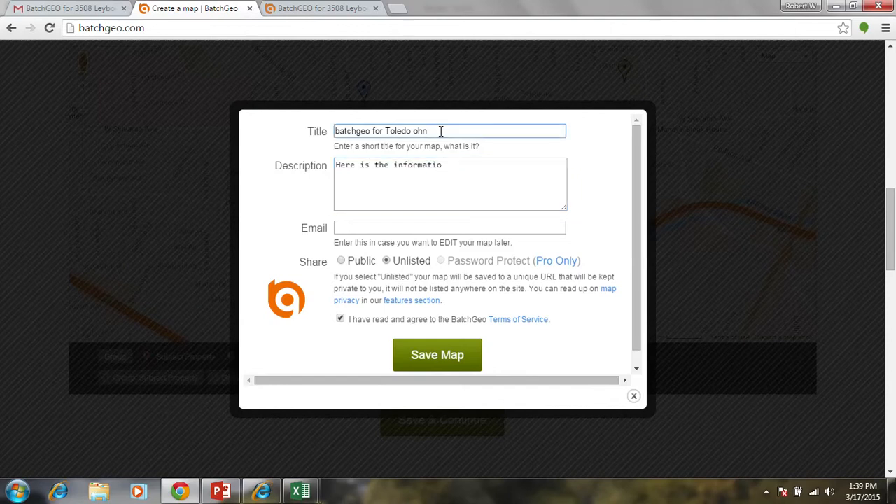
pyautogui.click(459, 166)
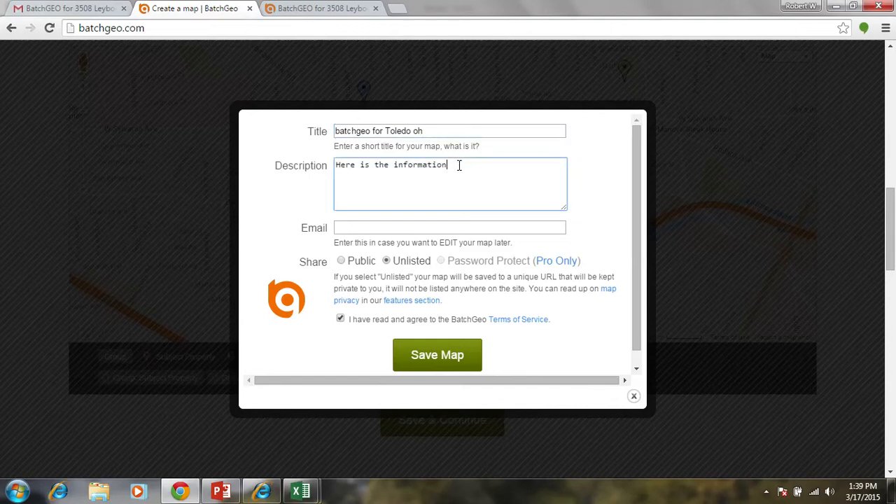
# - Fill in the owner's e-mail address, set sharing to Public, and save the map
pyautogui.click(425, 230)
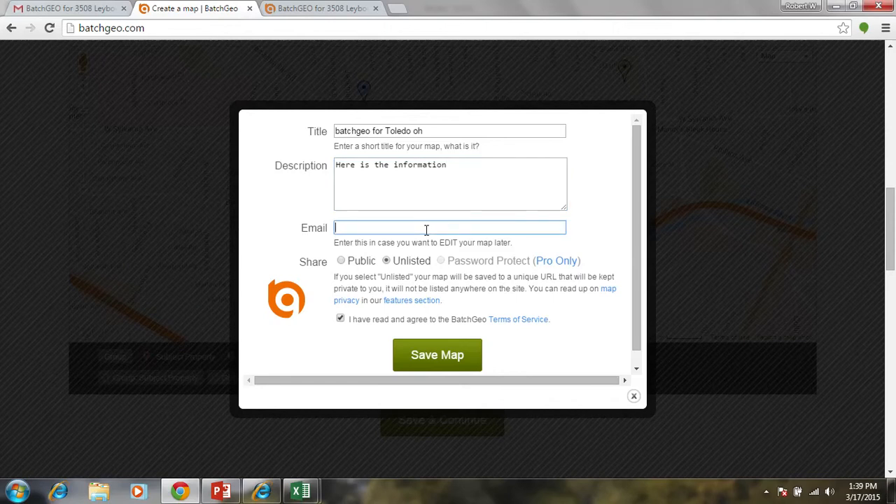
pyautogui.write('rwk')
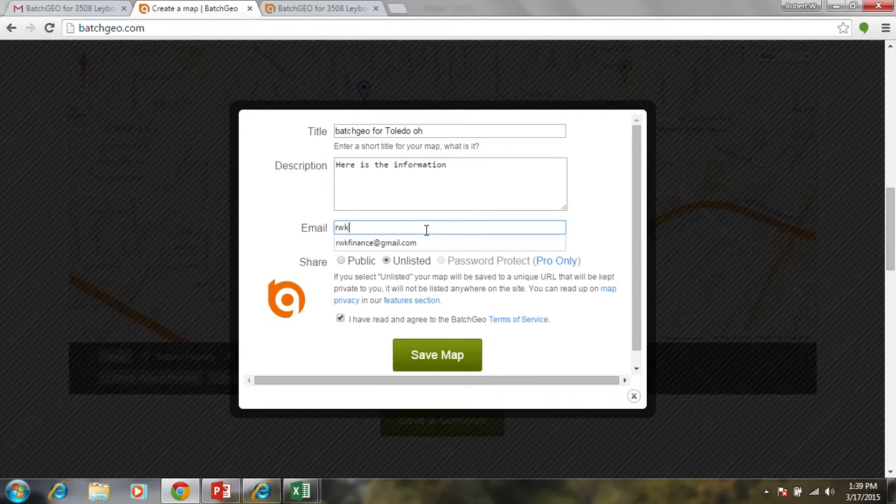
pyautogui.write('g')
pyautogui.press('BackSpace')
pyautogui.click(413, 243)
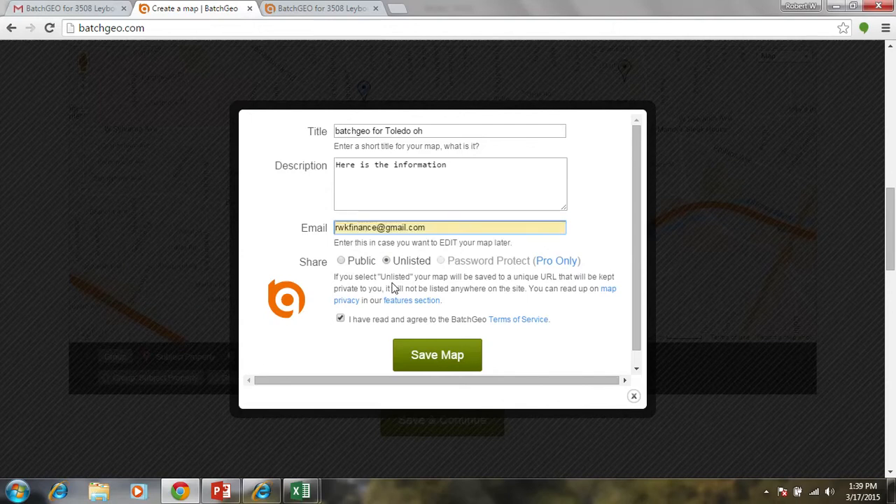
pyautogui.click(355, 261)
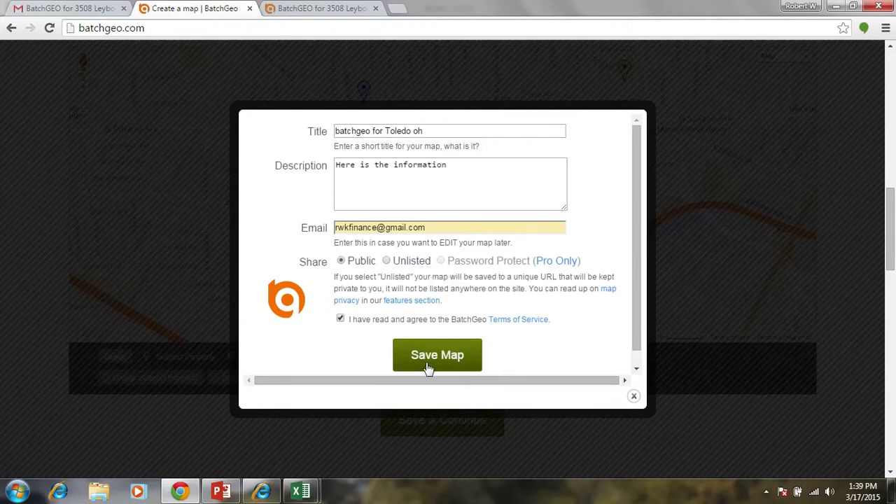
pyautogui.click(465, 363)
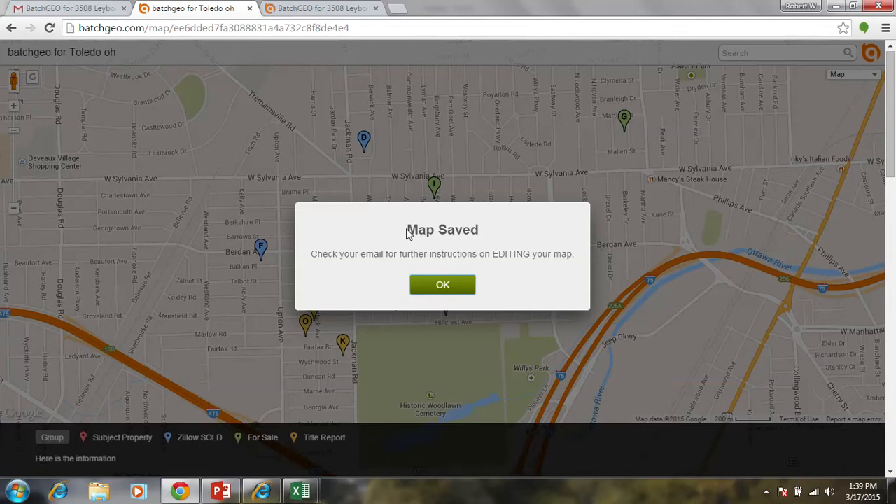
pyautogui.click(443, 286)
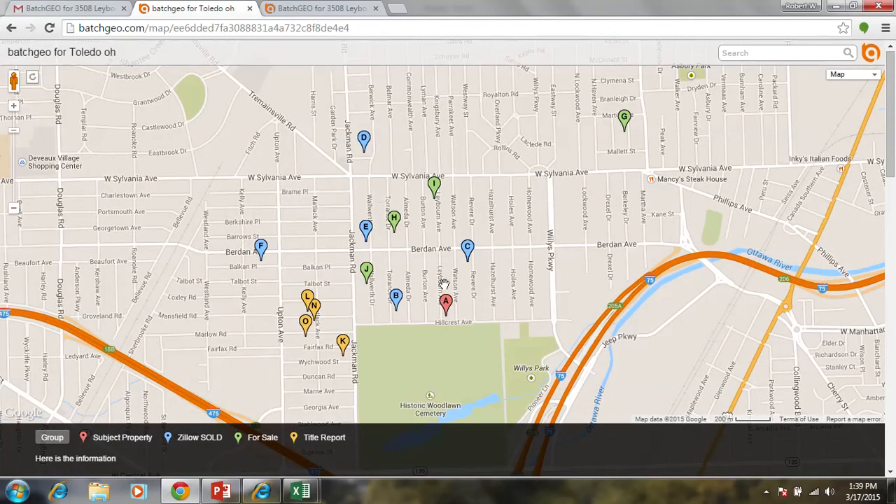
# - Switch to Gmail and open the saved map link from the BatchGeo "Thanks for mapping!" message
pyautogui.click(116, 7)
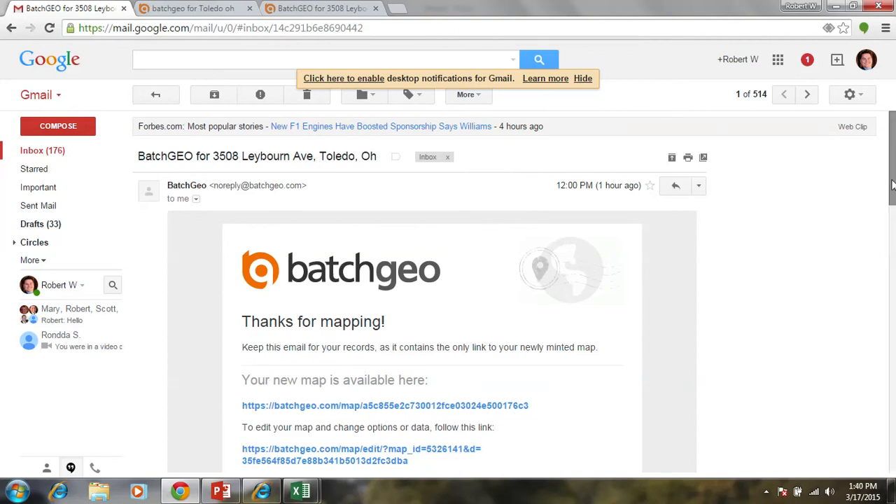
pyautogui.moveTo(891, 197)
pyautogui.mouseDown()
pyautogui.moveTo(894, 227)
pyautogui.moveTo(893, 214)
pyautogui.mouseUp()
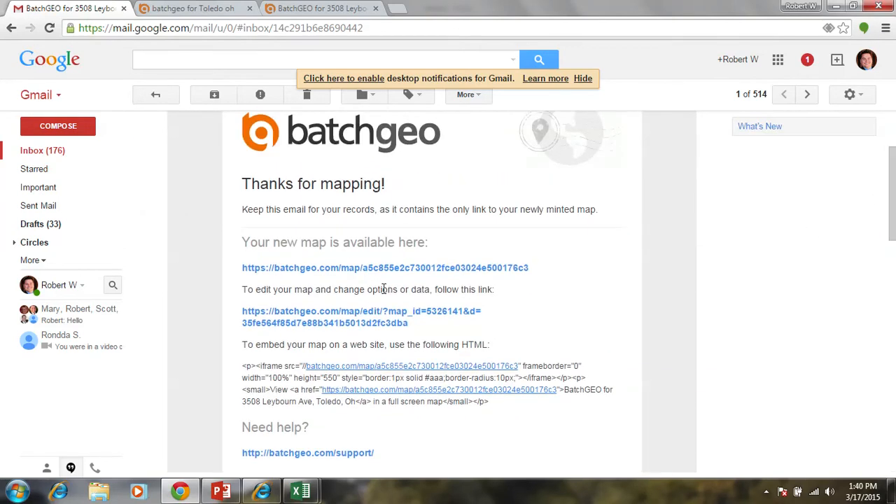
pyautogui.click(310, 268)
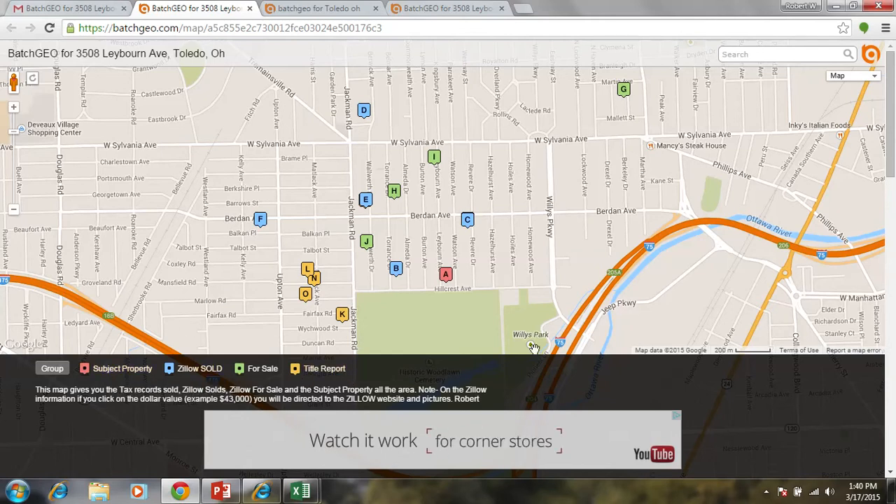
pyautogui.moveTo(589, 187); pyautogui.dragTo(557, 161)
pyautogui.moveTo(592, 252)
pyautogui.mouseDown()
pyautogui.moveTo(537, 158)
pyautogui.moveTo(594, 271)
pyautogui.mouseUp()
# - Toggle the Title Report filter on, off and on, add For Sale and Subject Property, and remove Title Report
pyautogui.click(312, 370)
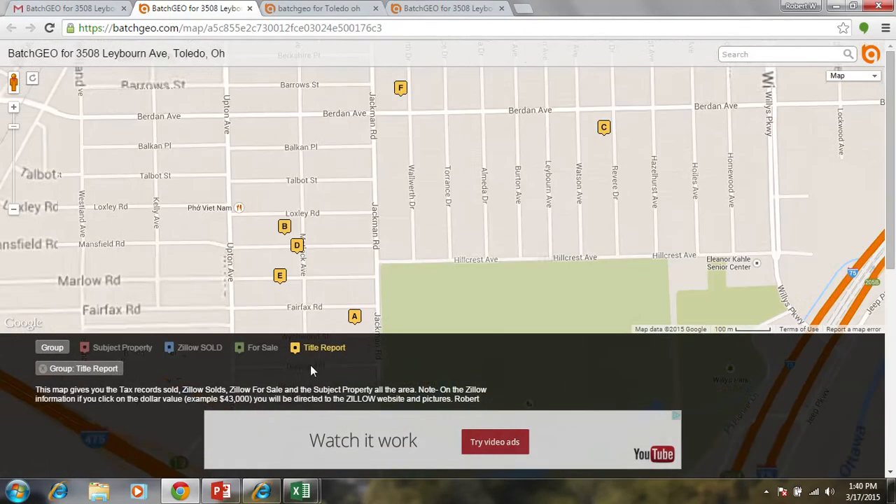
pyautogui.click(322, 351)
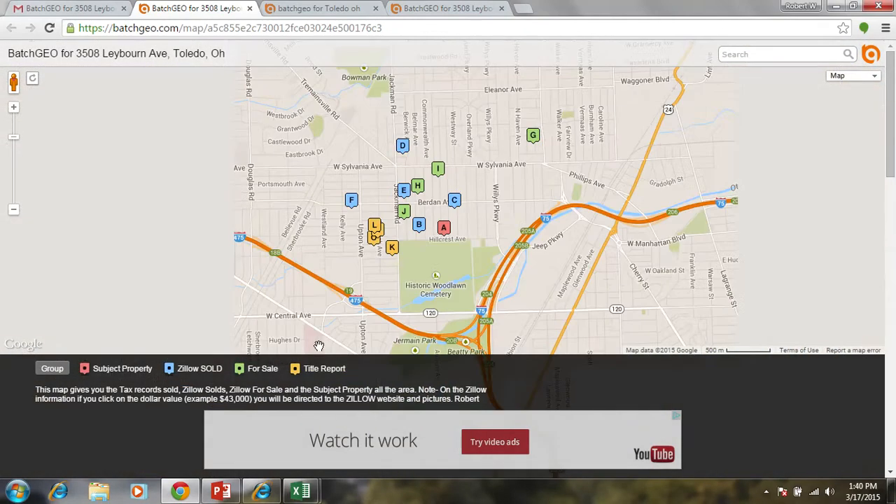
pyautogui.click(314, 370)
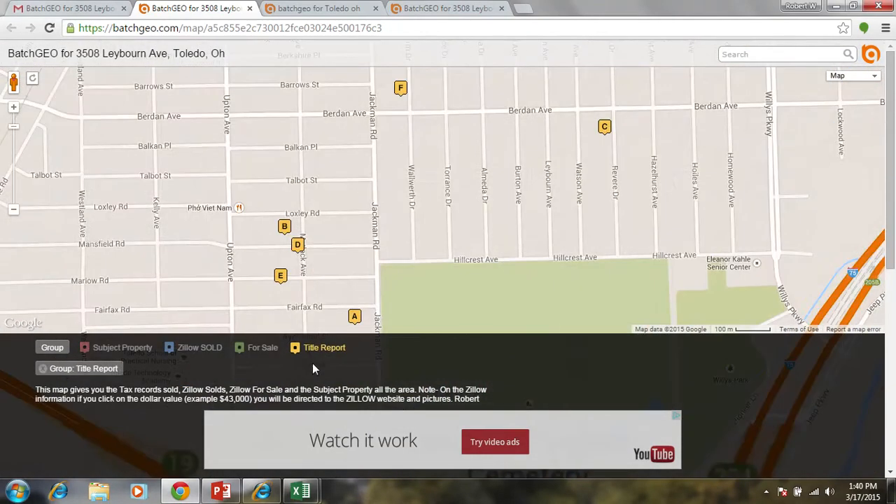
pyautogui.click(265, 350)
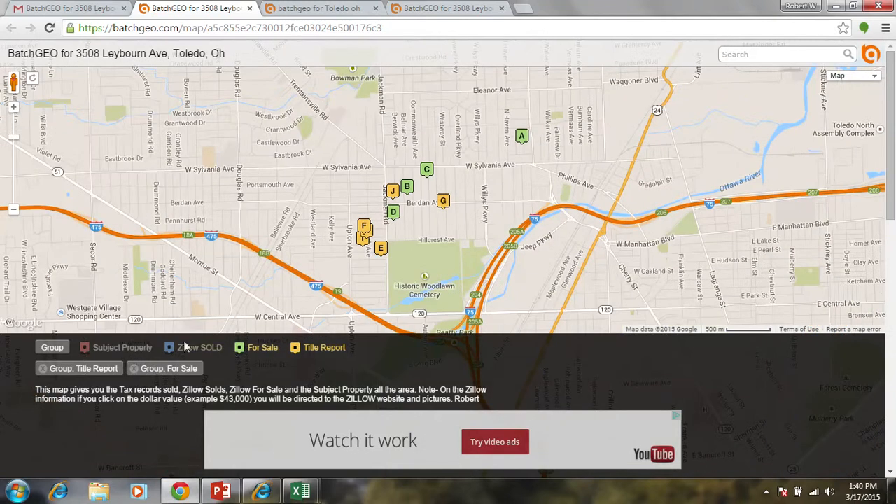
pyautogui.click(125, 348)
pyautogui.click(308, 350)
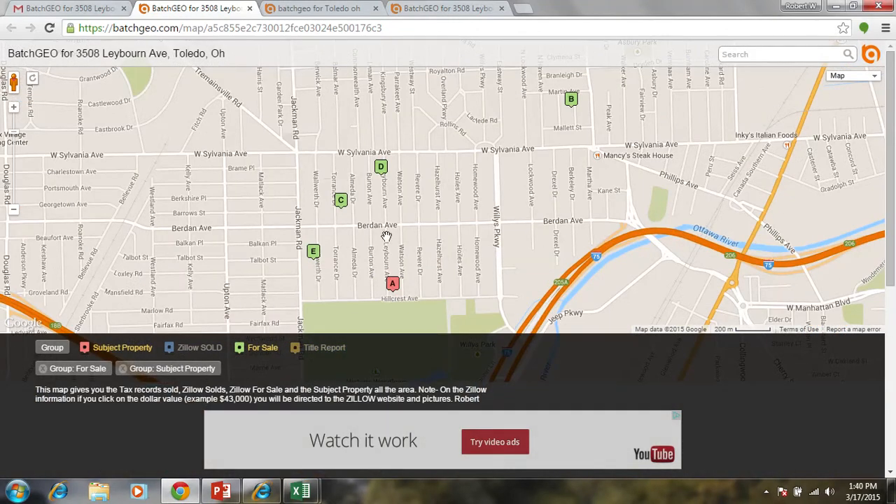
# - Add the Zillow SOLD and Title Report groups to the map filter
pyautogui.moveTo(890, 206); pyautogui.dragTo(861, 188)
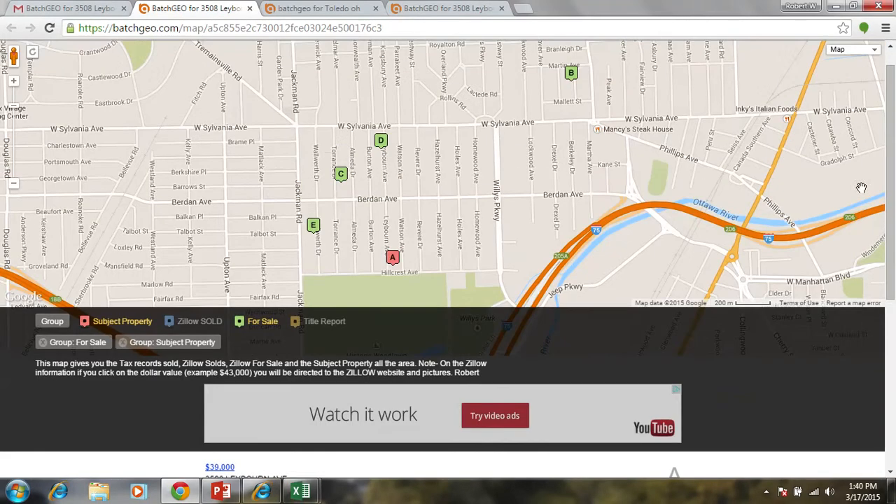
pyautogui.click(208, 323)
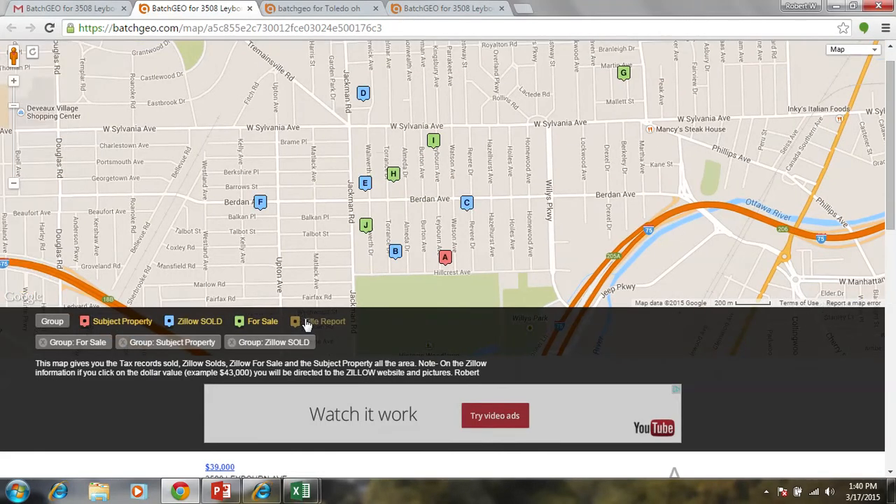
pyautogui.click(307, 322)
# - Open the Zillow listing of property B from its $43,000 link in the list and examine the home's description and facts
pyautogui.moveTo(891, 168); pyautogui.dragTo(893, 281)
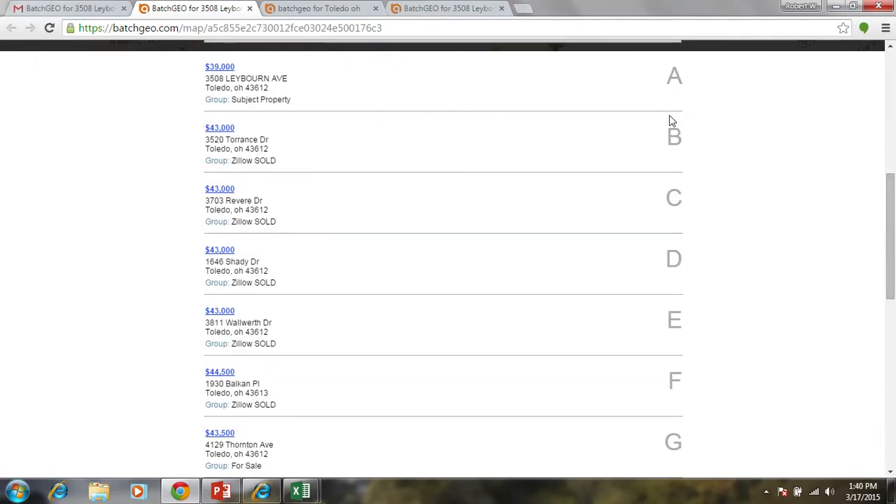
pyautogui.click(221, 129)
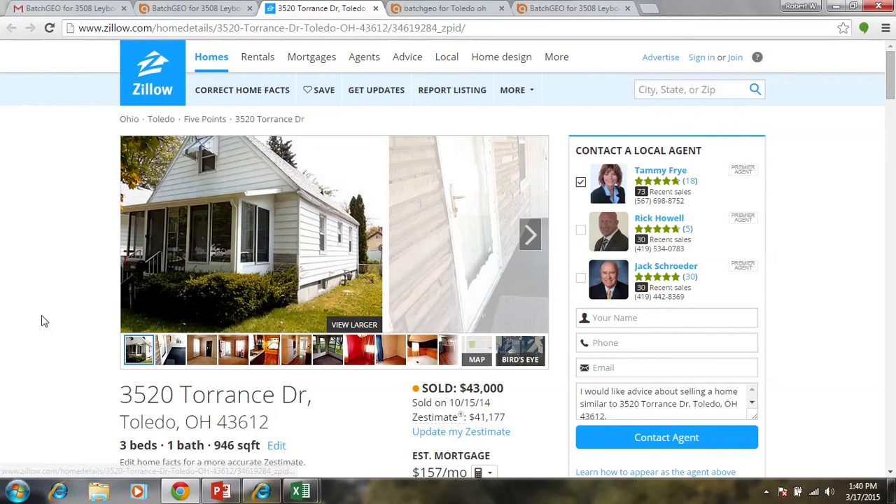
pyautogui.click(195, 10)
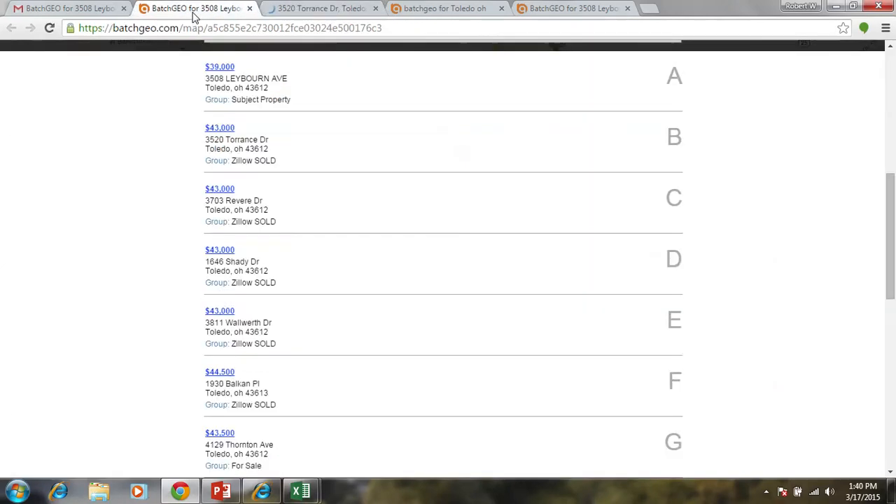
pyautogui.click(288, 7)
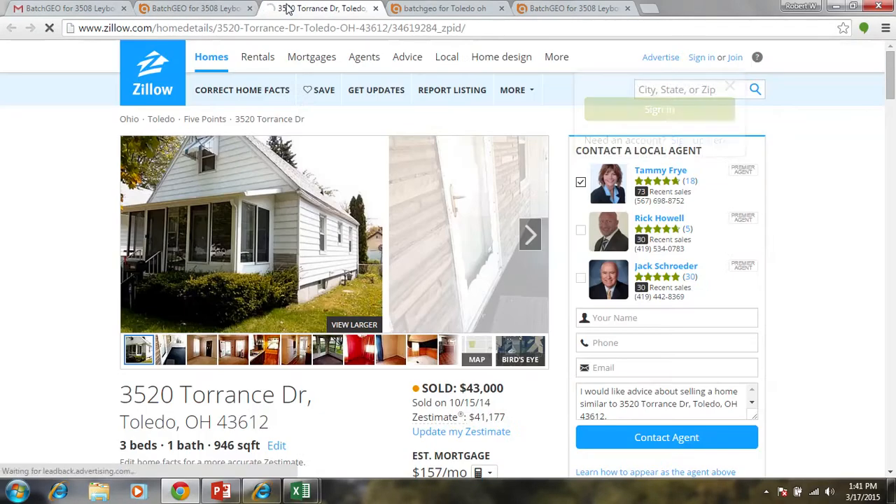
pyautogui.click(159, 30)
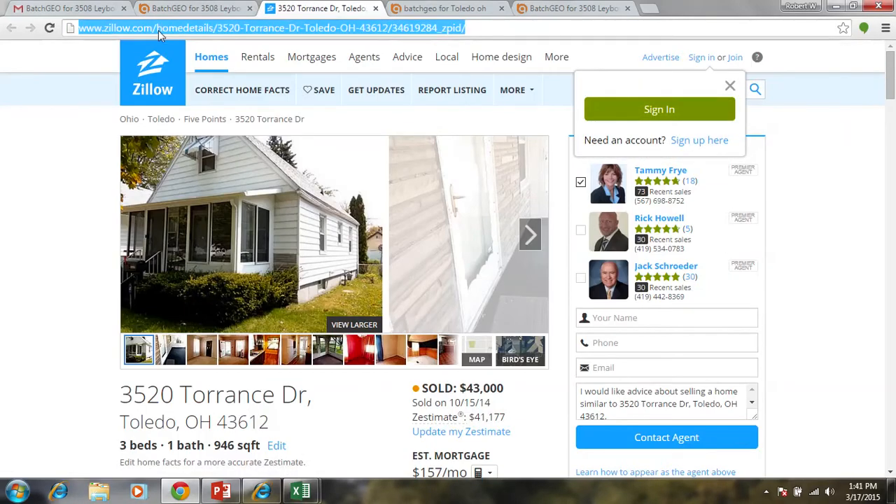
pyautogui.click(199, 7)
pyautogui.click(218, 8)
pyautogui.click(297, 10)
pyautogui.click(672, 84)
pyautogui.scroll(-5, 580, 73)
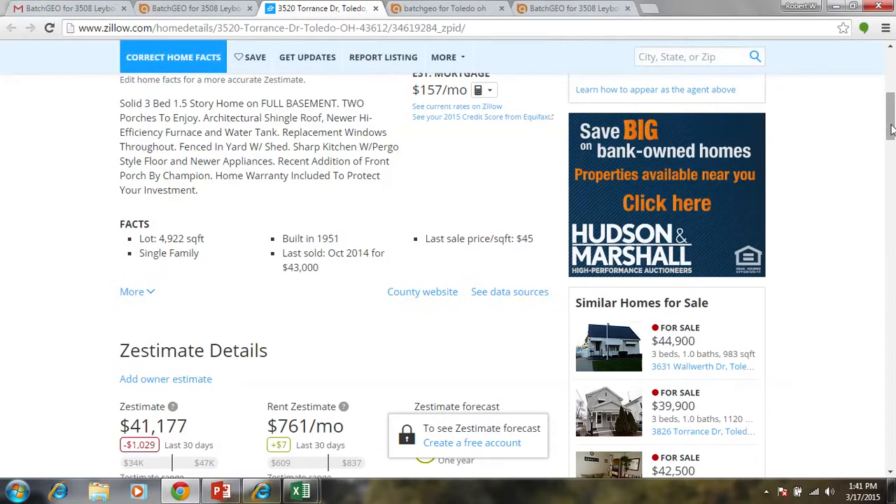
# - Return to the BatchGeo map and open the Zillow listing of property G from its $43,500 link in the list
pyautogui.click(194, 8)
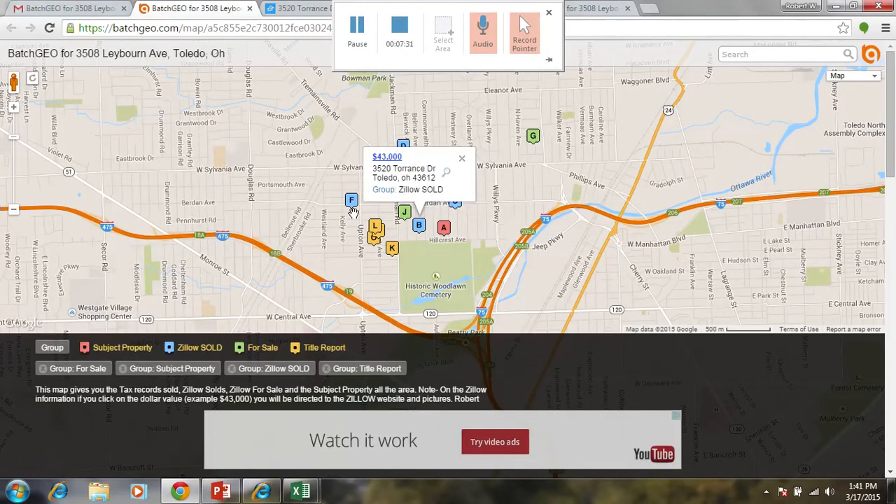
pyautogui.click(892, 277)
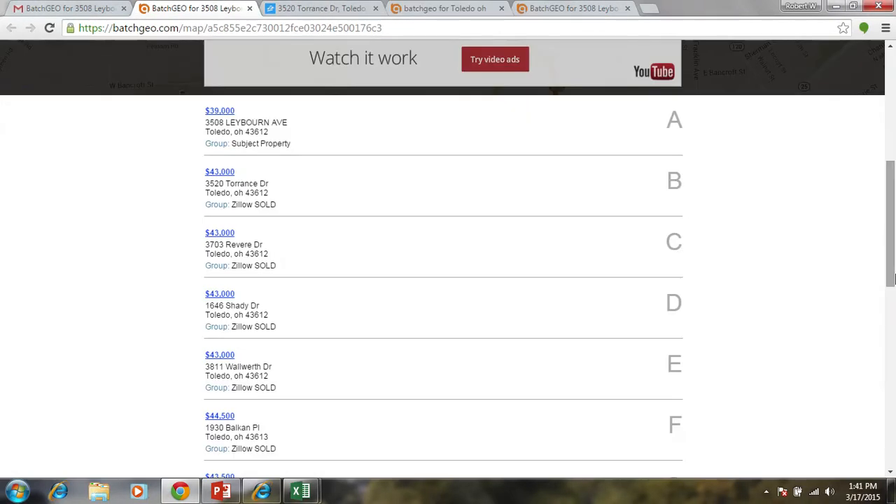
pyautogui.scroll(-3, 889, 224)
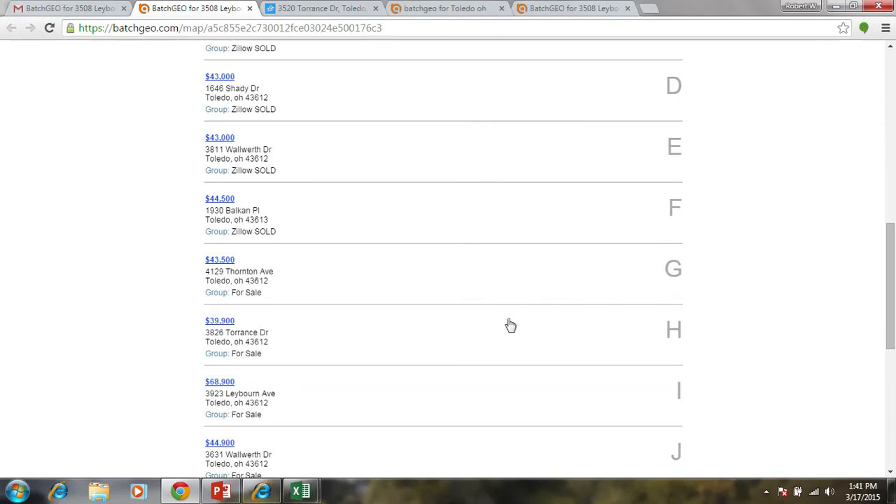
pyautogui.click(220, 260)
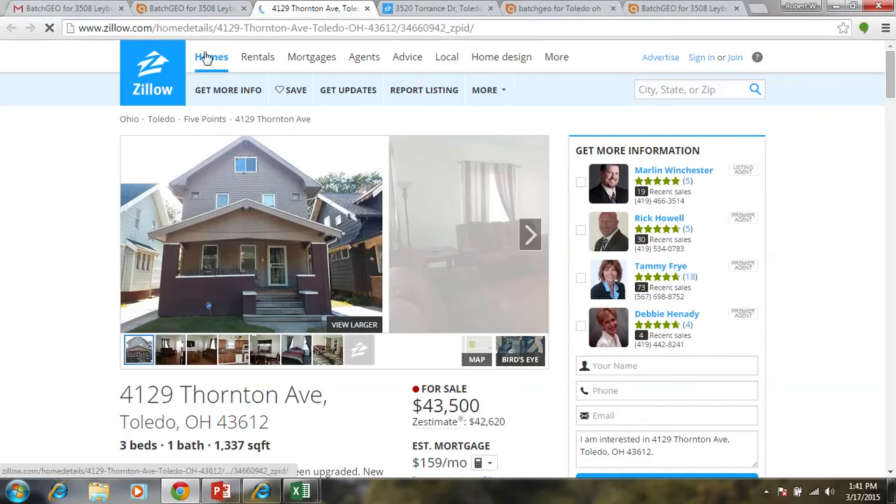
# - Go back to the BatchGeo map and review the For Sale and Title Report entries in its property list
pyautogui.click(199, 7)
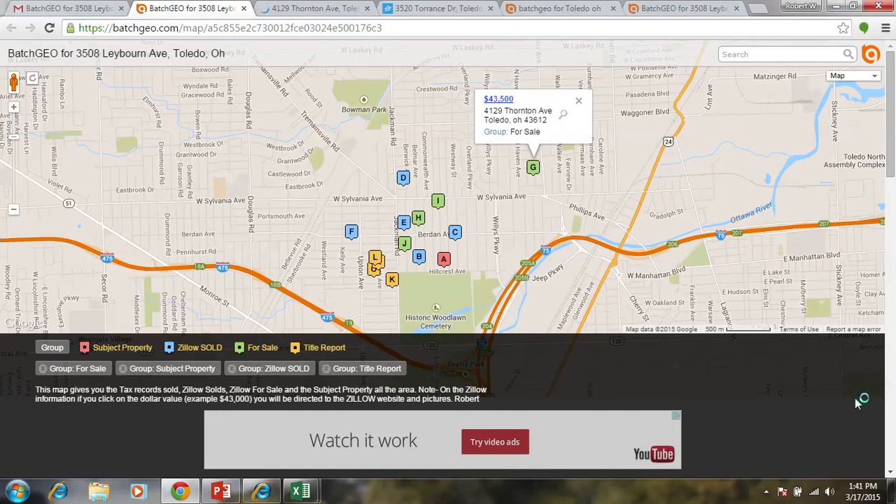
pyautogui.click(894, 405)
pyautogui.click(895, 408)
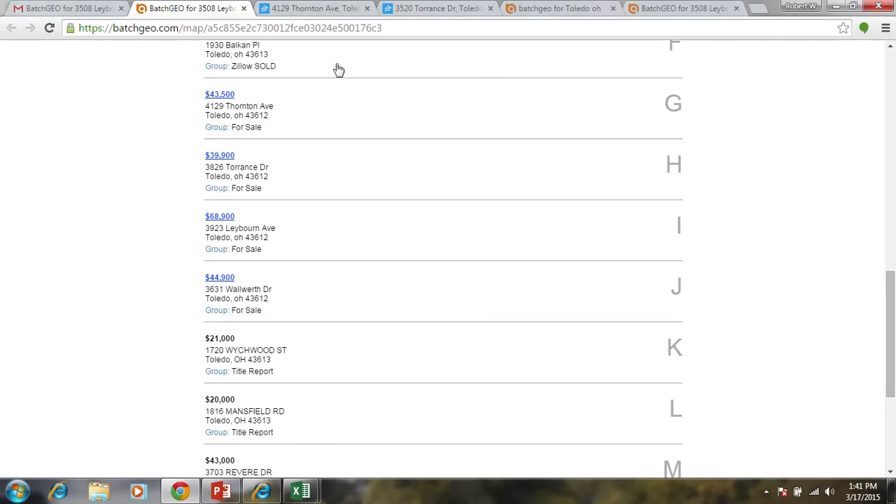
# - Open the Zillow listing of property F from its $44,500 link in the list and check its marker on the BatchGeo map
pyautogui.moveTo(891, 280); pyautogui.dragTo(891, 248)
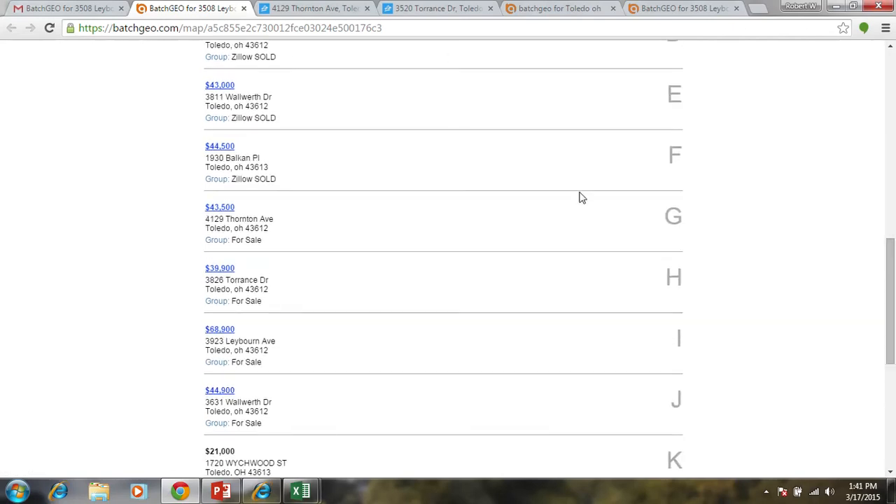
pyautogui.click(219, 148)
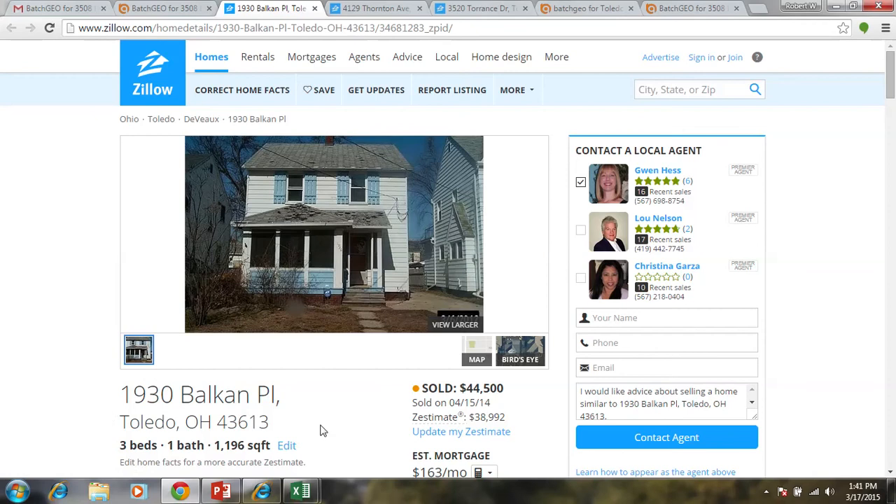
pyautogui.click(188, 7)
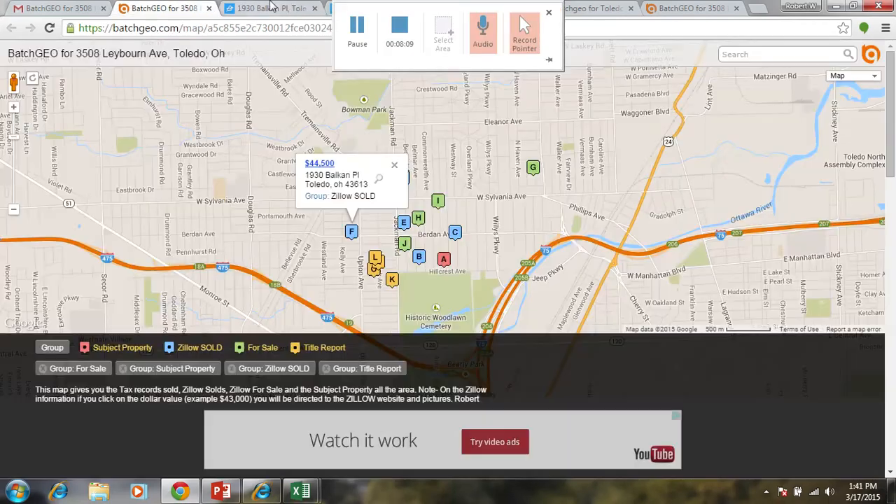
pyautogui.click(272, 7)
# - Return to the BatchGeo map, open the Zillow listing of subject property A from its price link, and examine the home's facts and Zestimate details
pyautogui.click(157, 7)
pyautogui.click(892, 341)
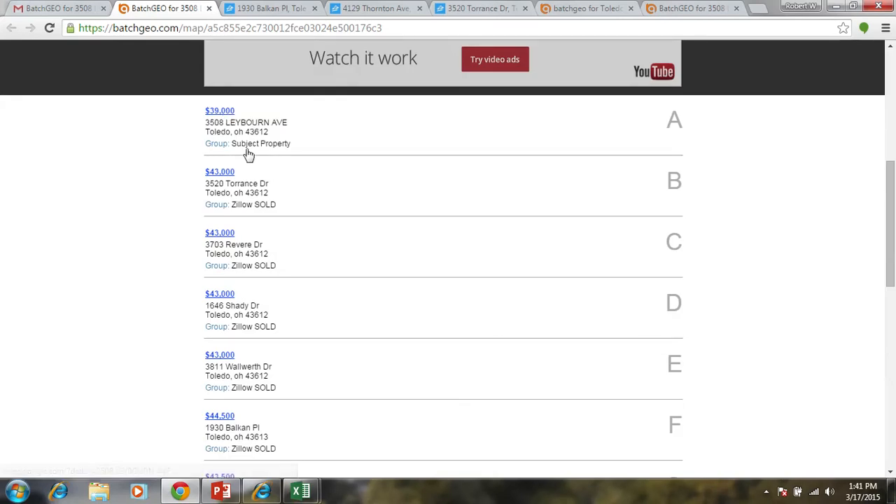
pyautogui.click(221, 111)
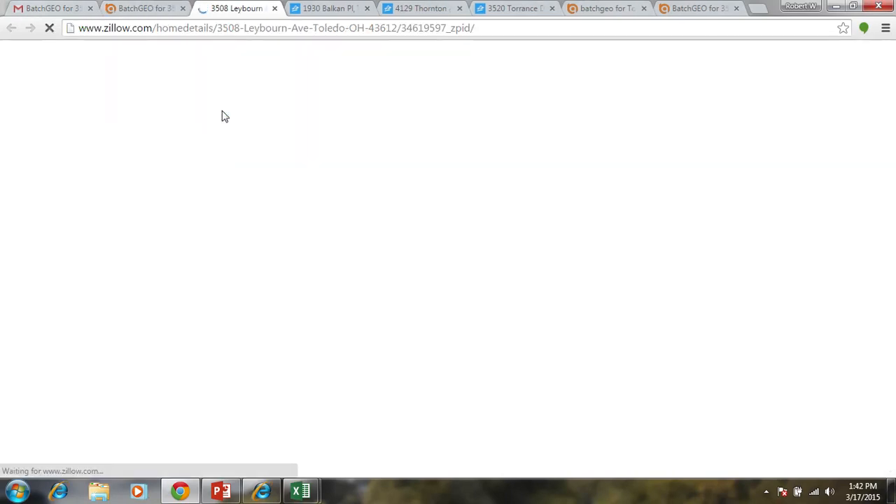
pyautogui.click(894, 374)
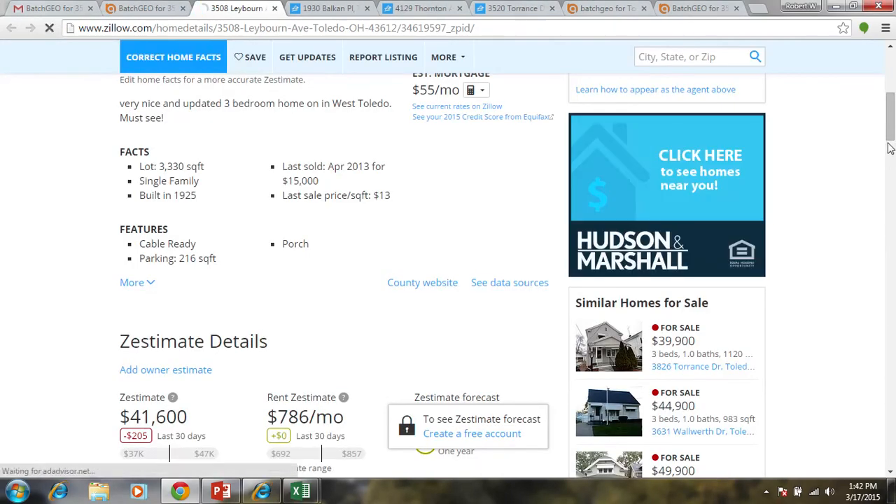
# - Switch to the Excel workbook containing the example address data
pyautogui.moveTo(335, 5)
pyautogui.hotkey('alt', 'Tab')
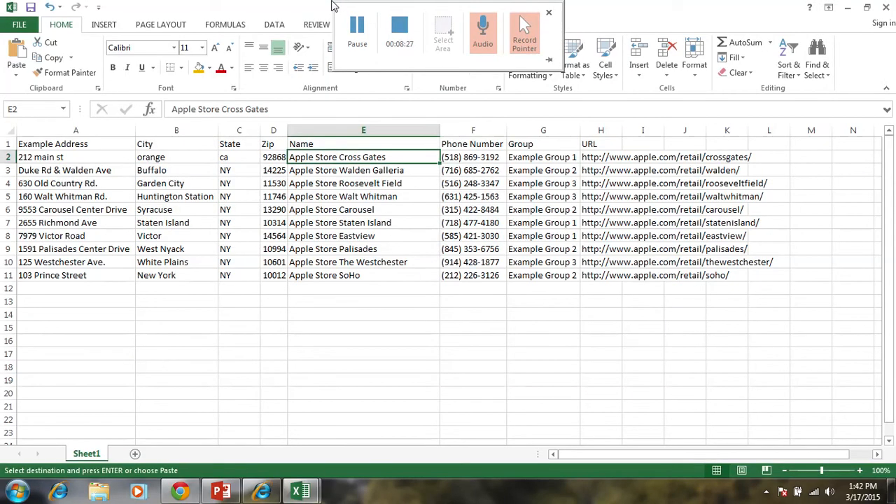